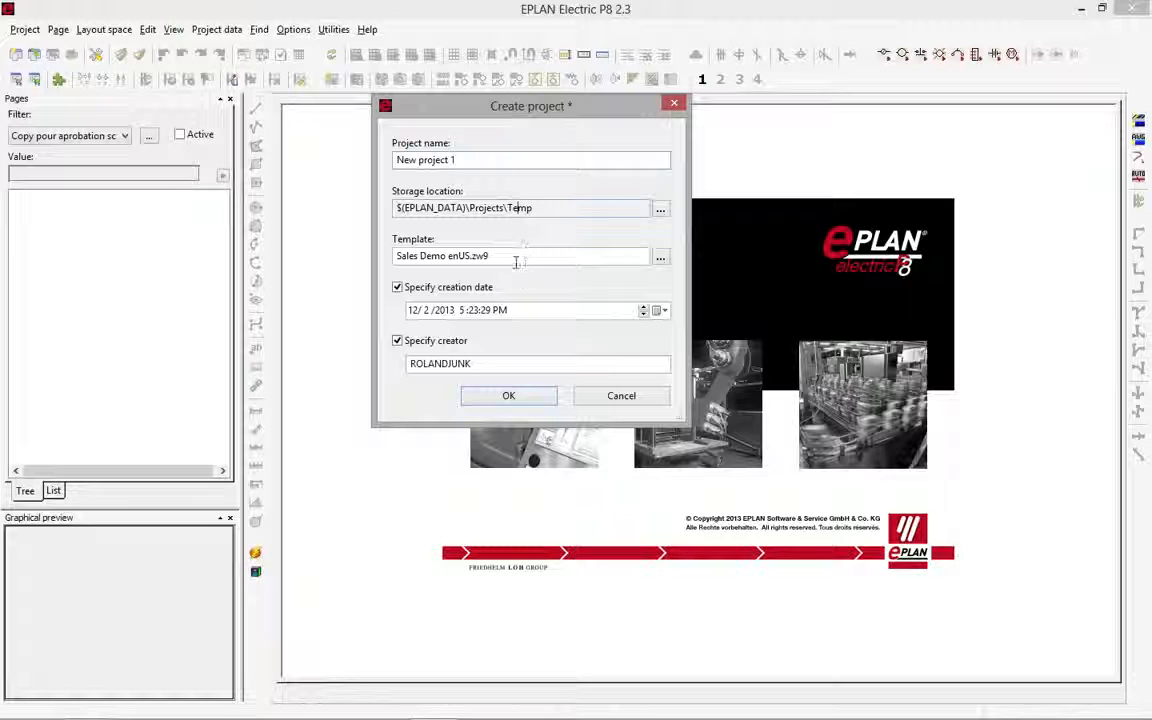
# Create New project 1 from the Sales Demo enUS.zw9 template with its default properties and open schematic page 10
pyautogui.click(516, 261)
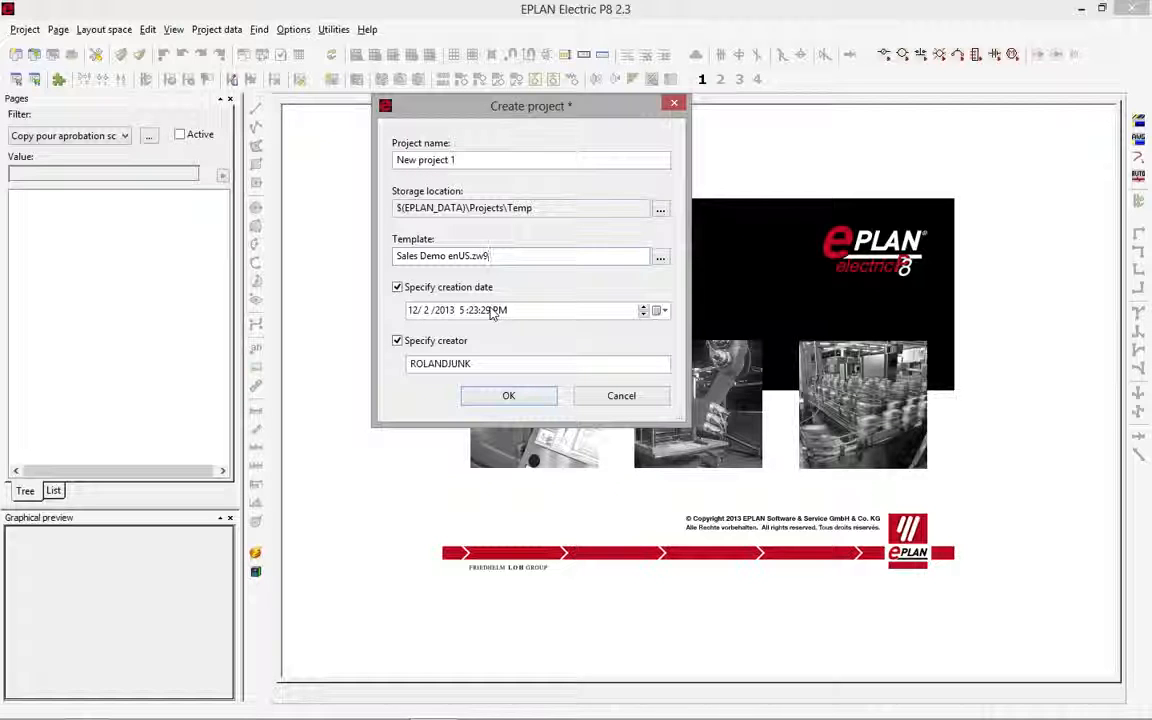
pyautogui.click(508, 395)
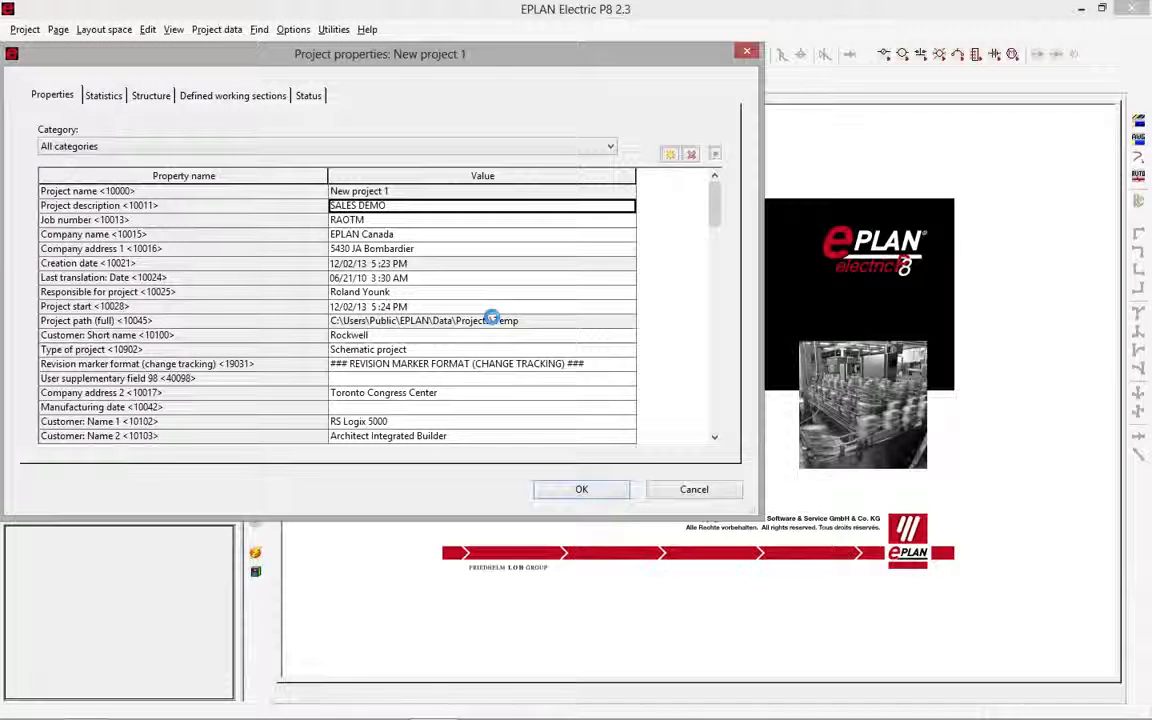
pyautogui.click(583, 489)
pyautogui.doubleClick(212, 585)
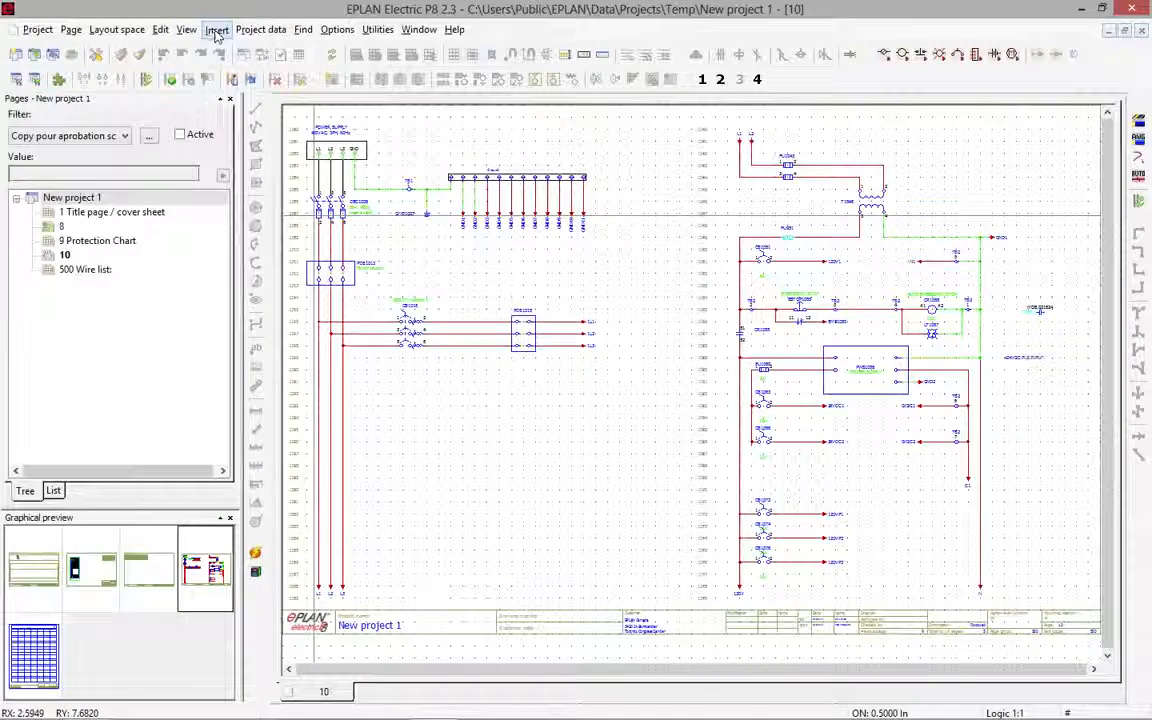
# Insert two three-pole motor overload switches from the NFPA protection device symbols side by side below the existing three-pole breaker
pyautogui.click(217, 30)
pyautogui.click(236, 49)
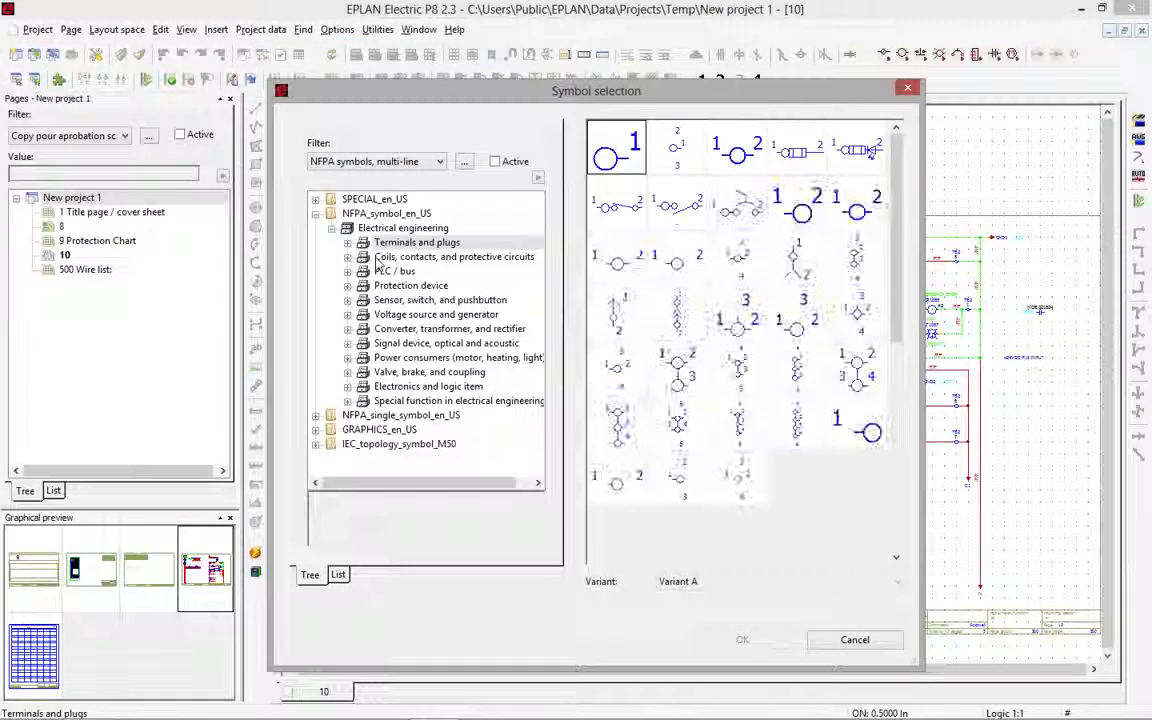
pyautogui.press('Down')
pyautogui.press('Down')
pyautogui.press('Down')
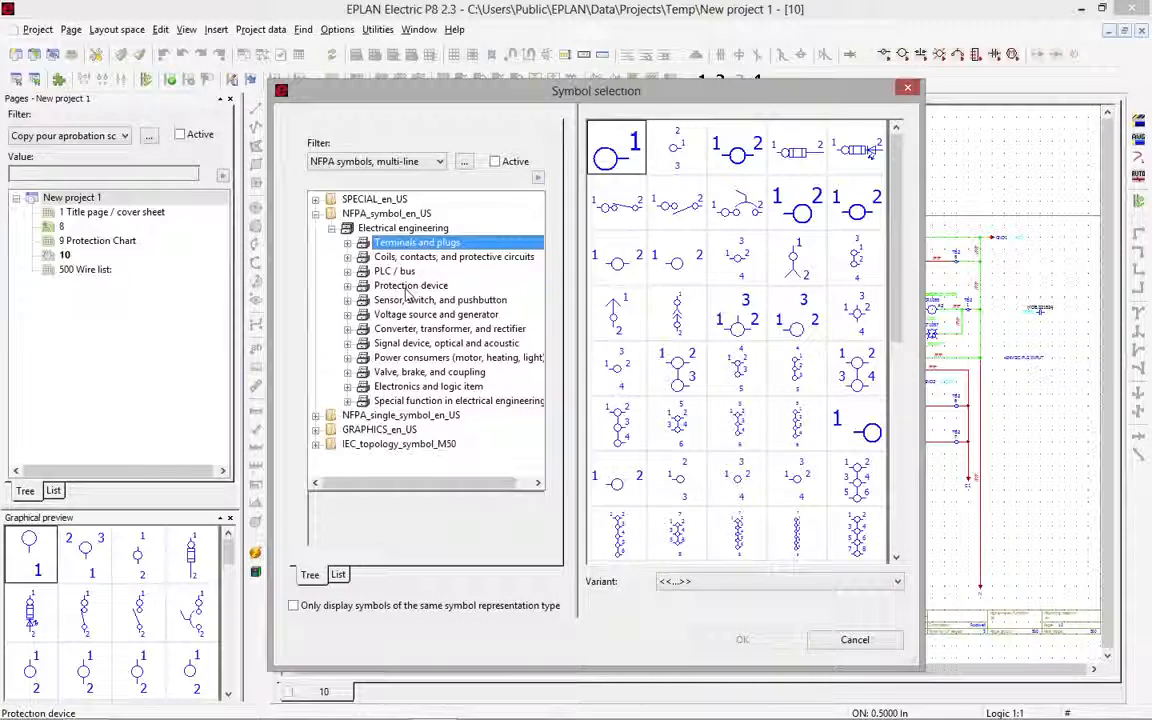
pyautogui.press('Down')
pyautogui.press('Down')
pyautogui.press('Down')
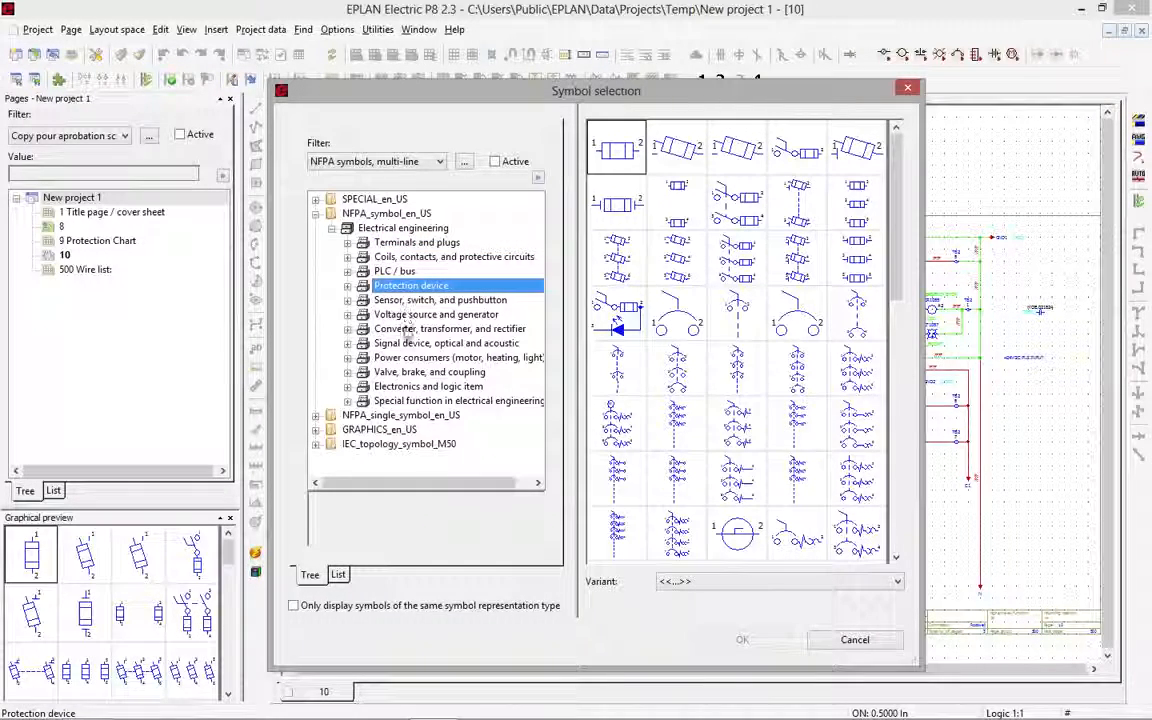
pyautogui.click(404, 287)
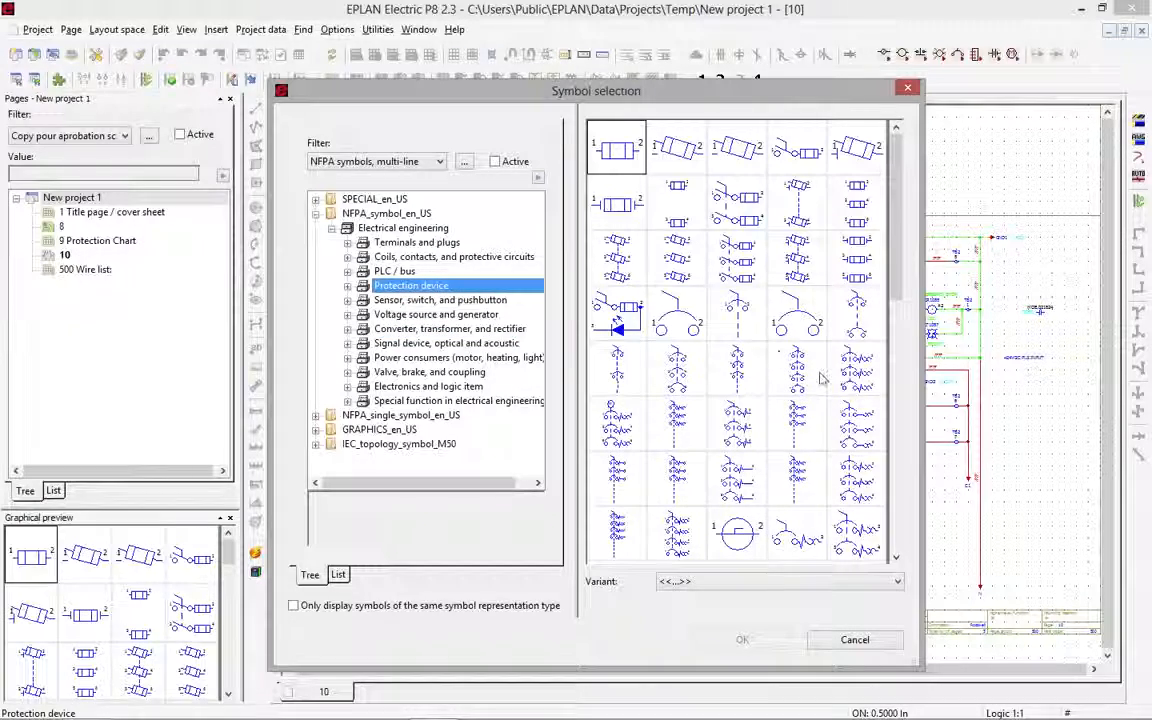
pyautogui.doubleClick(857, 370)
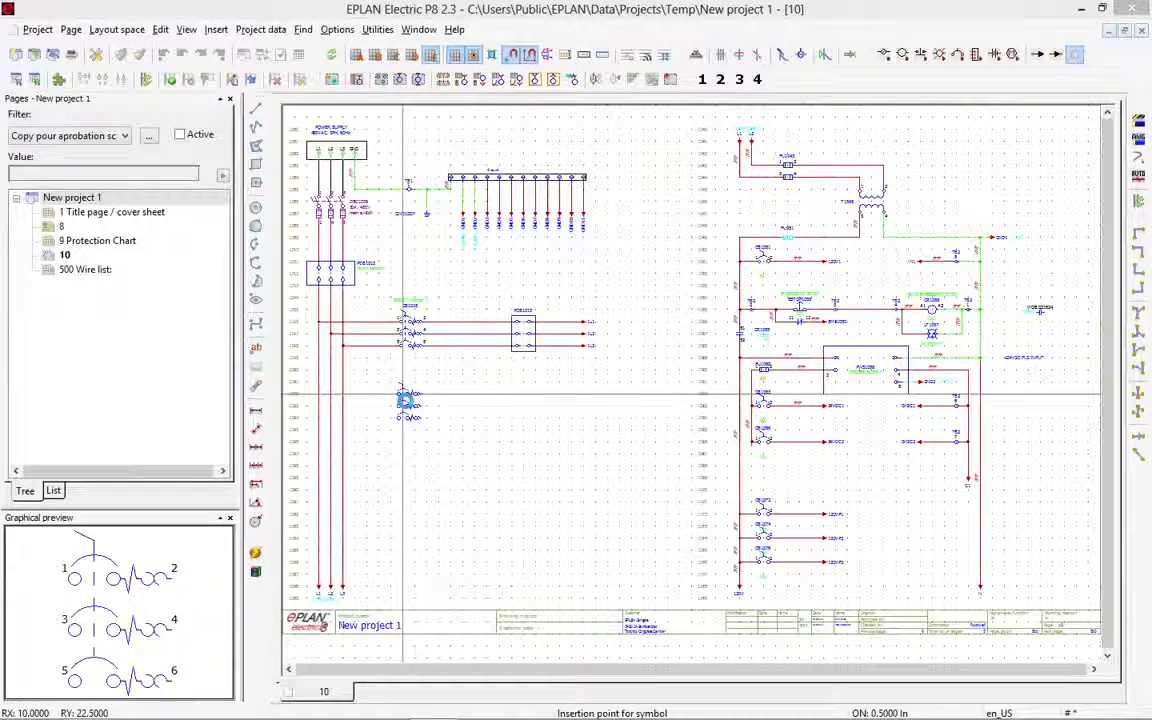
pyautogui.click(403, 393)
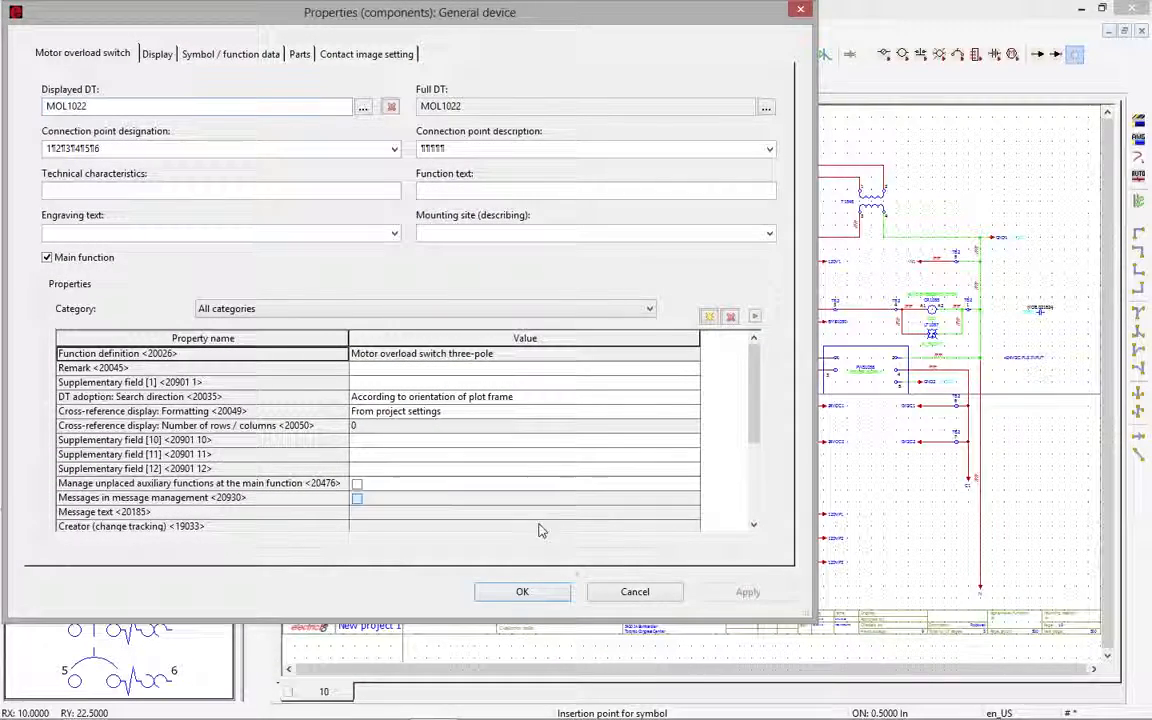
pyautogui.click(522, 591)
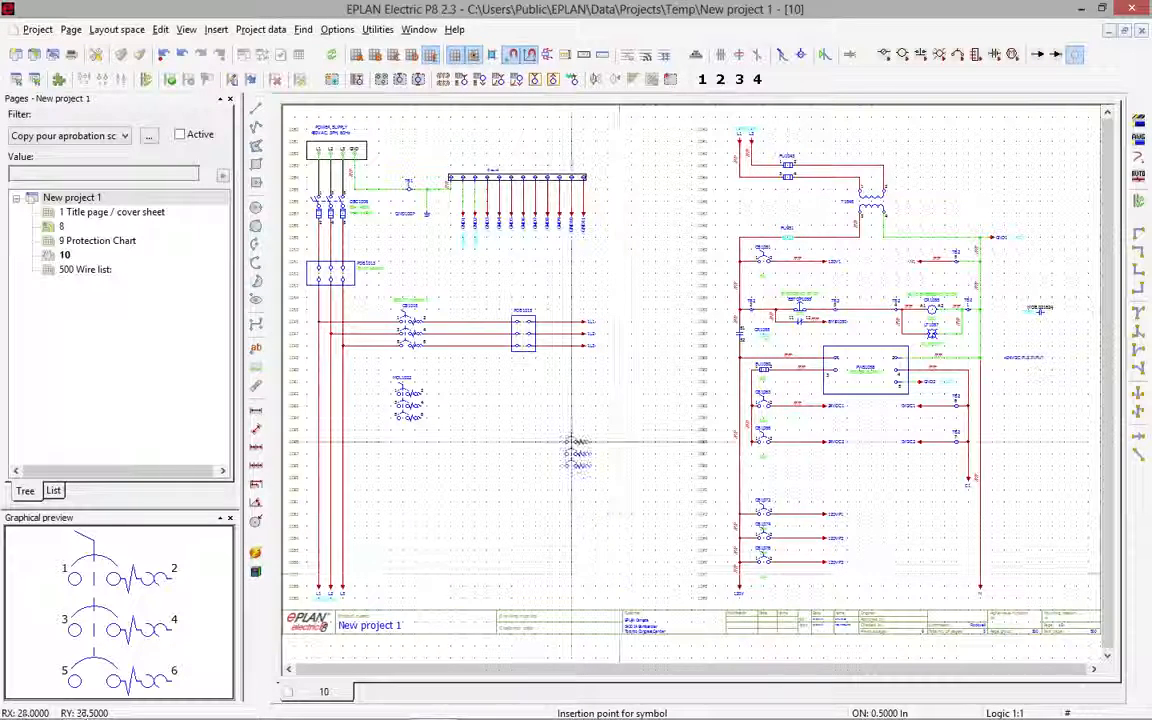
pyautogui.click(511, 394)
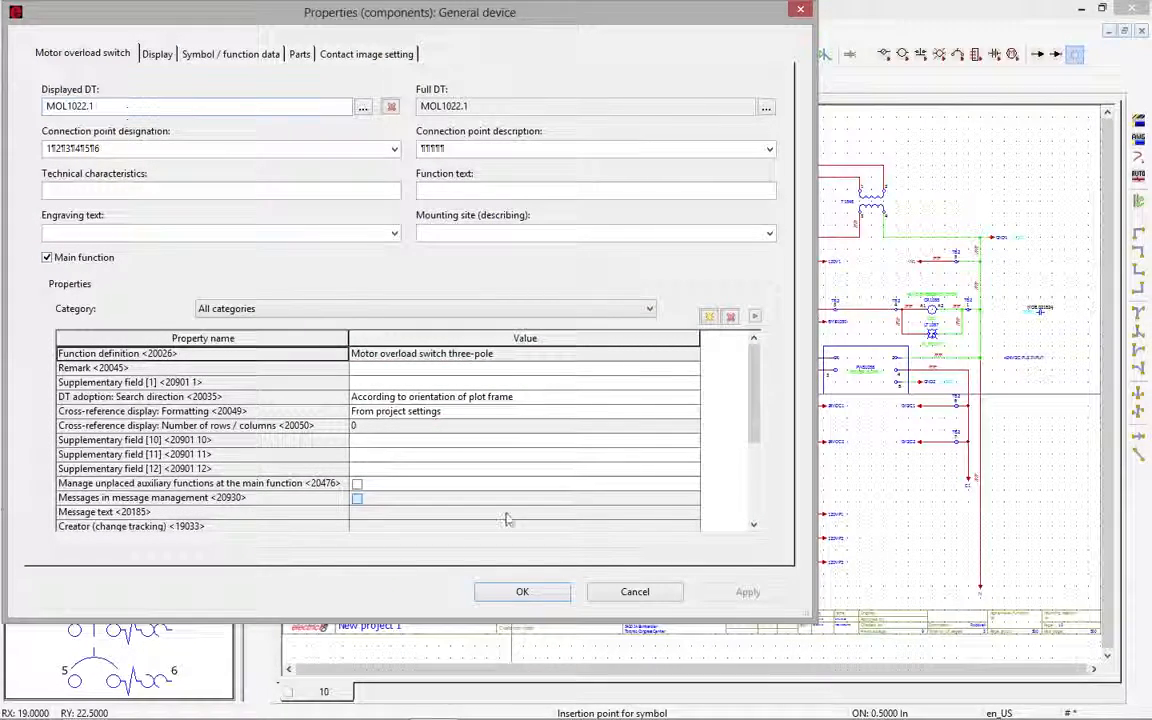
pyautogui.click(522, 591)
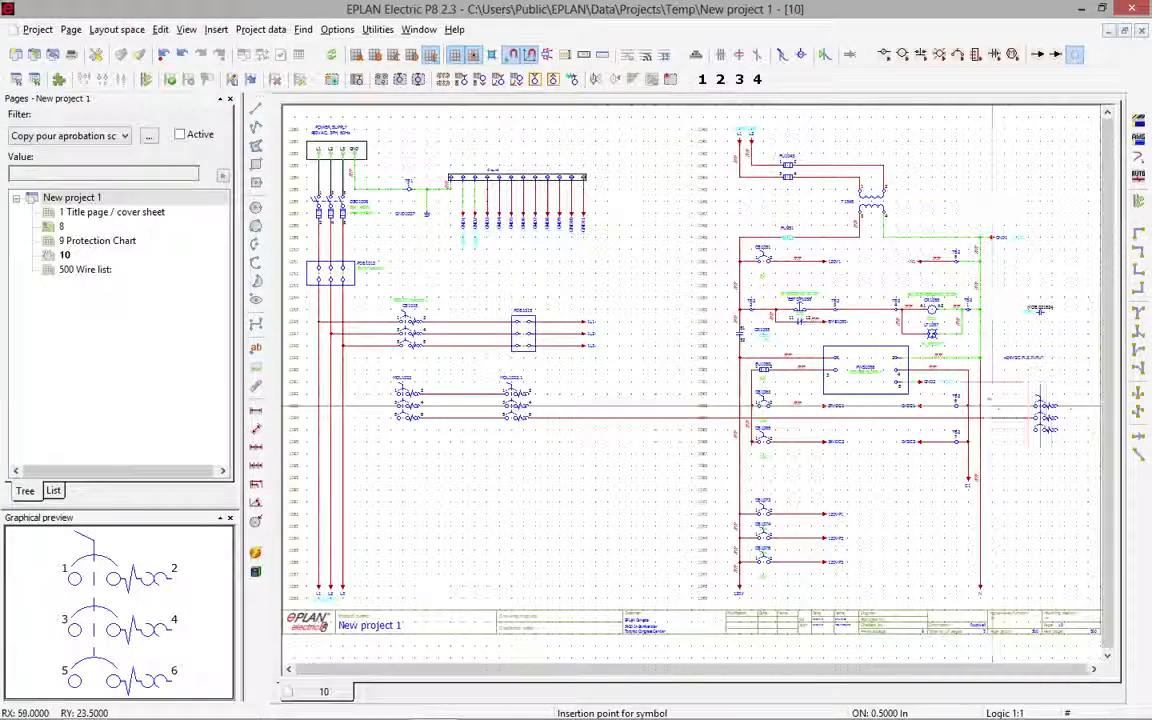
# Connect the overload switch to the three supply lines with right T-nodes using first target below, second target right
pyautogui.click(1138, 352)
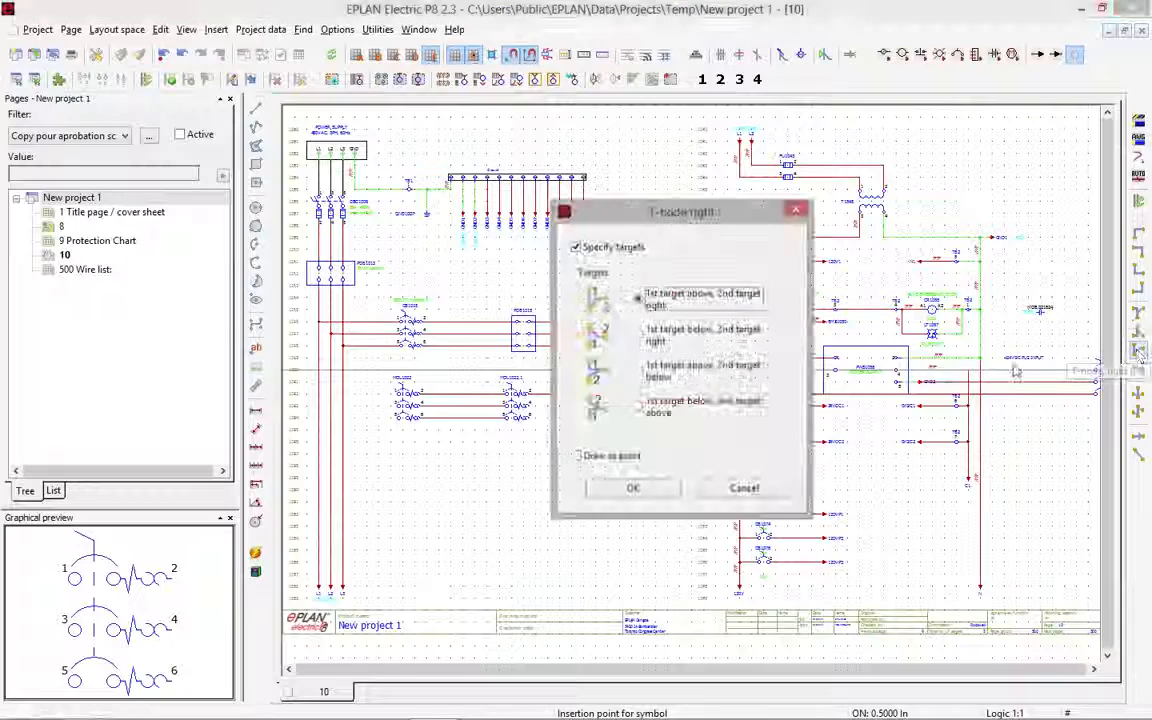
pyautogui.click(640, 371)
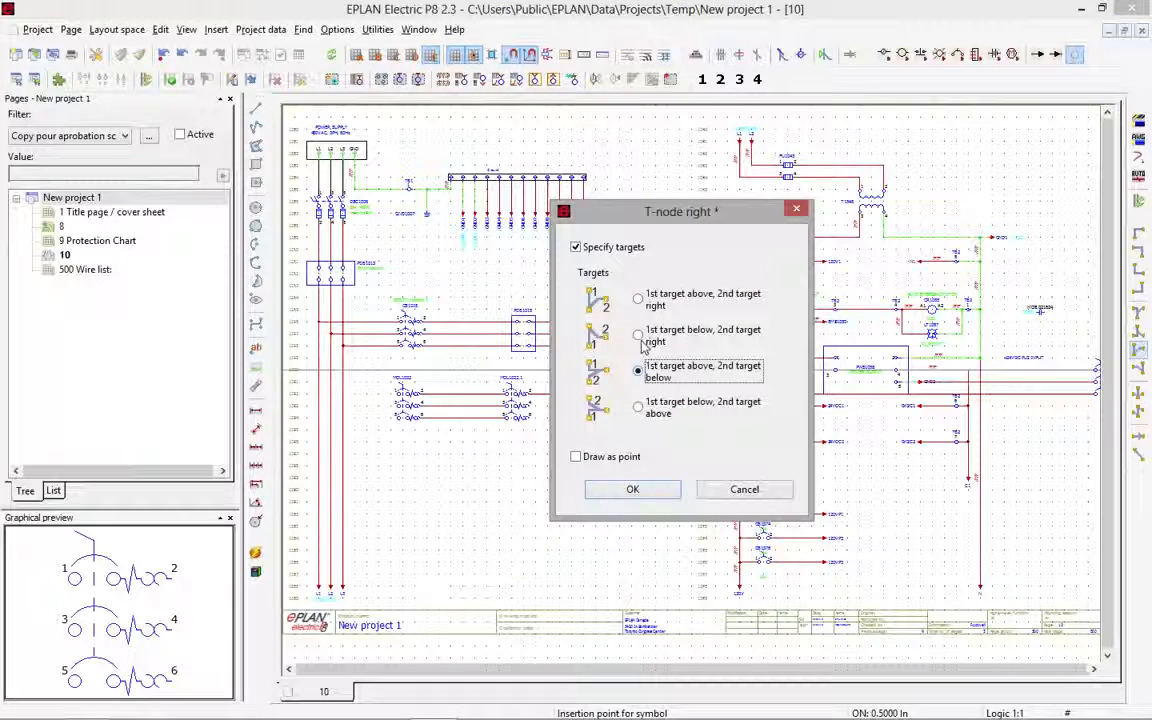
pyautogui.click(638, 334)
pyautogui.click(632, 489)
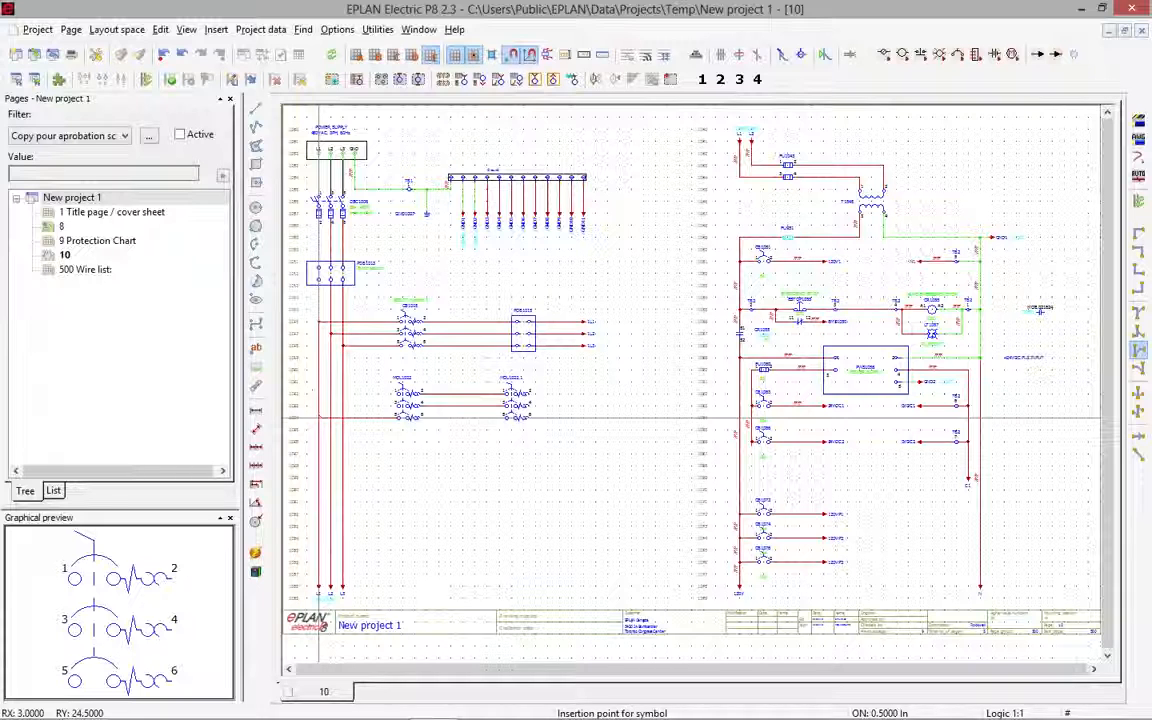
pyautogui.moveTo(319, 390); pyautogui.dragTo(343, 416)
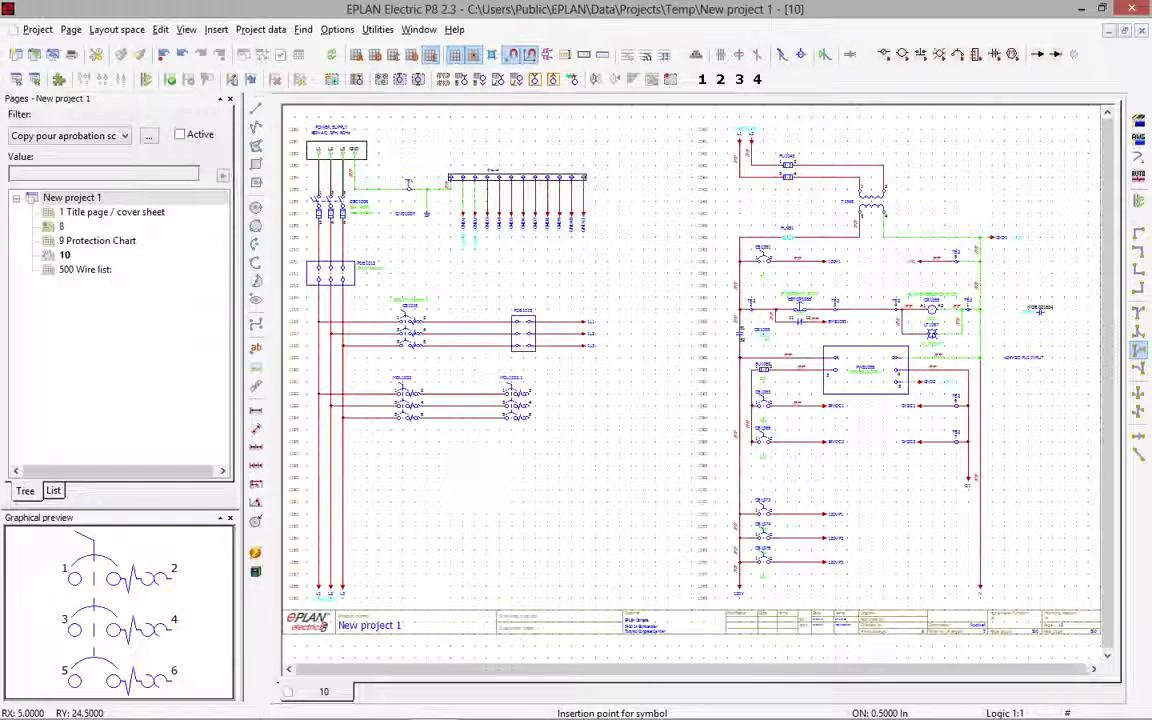
pyautogui.rightClick(452, 470)
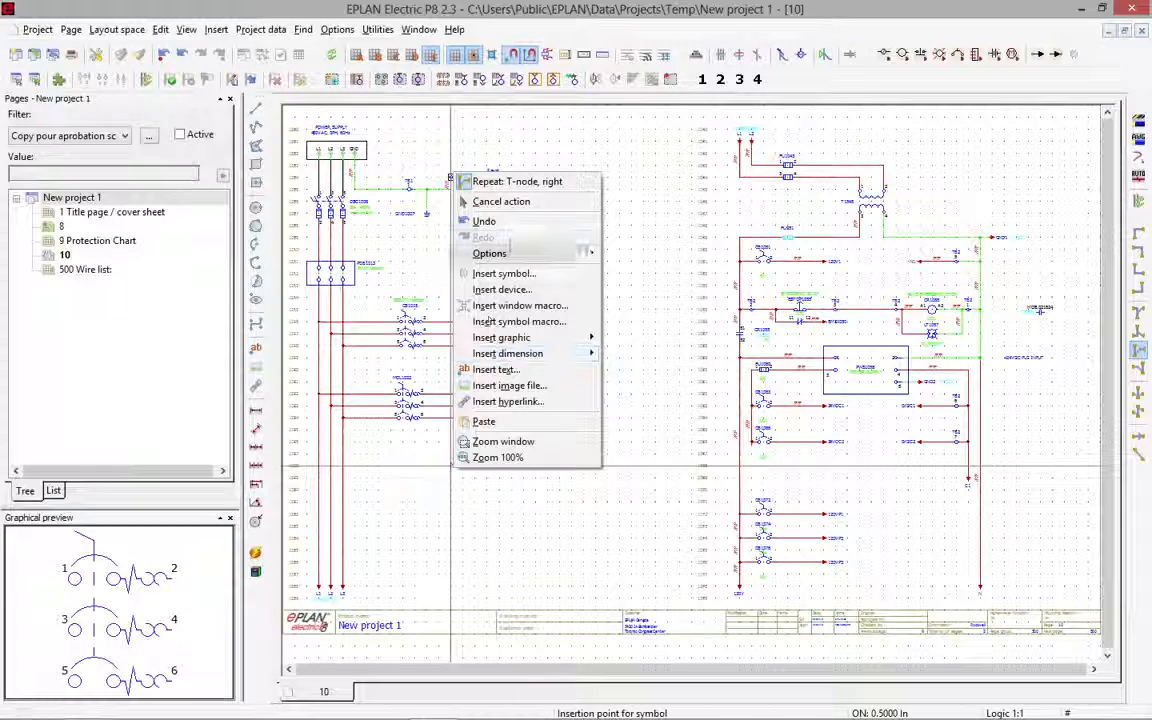
pyautogui.click(501, 201)
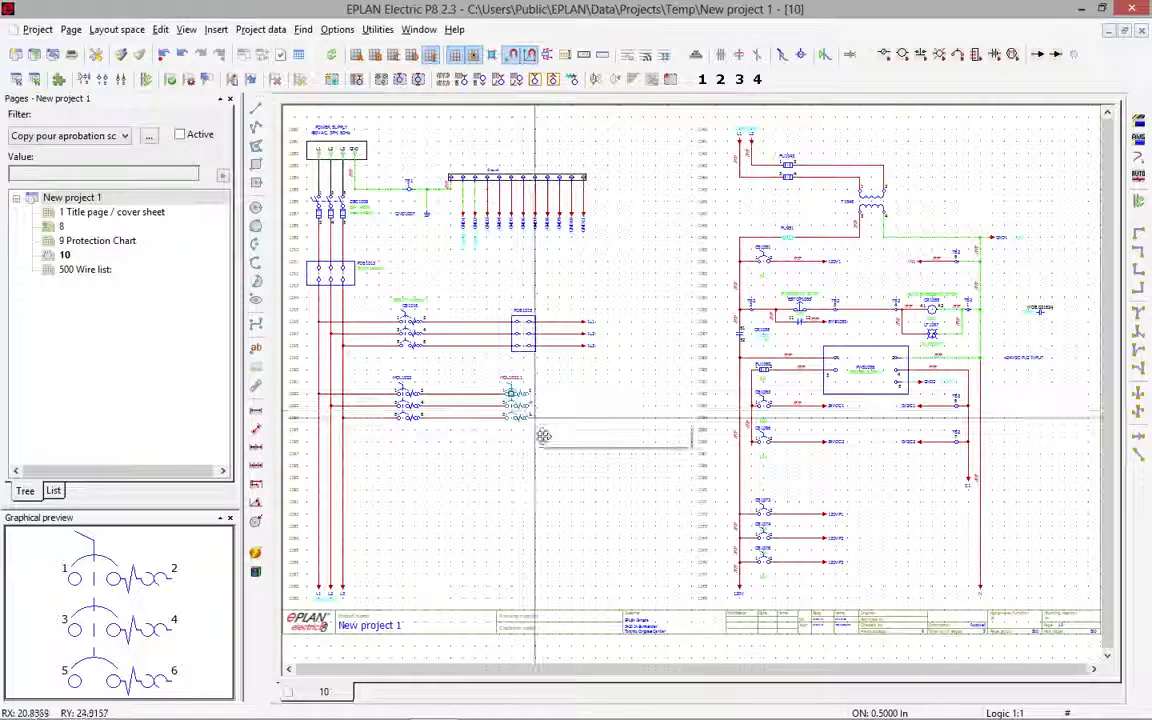
# Delete the second motor overload switch, the one farther from the supply lines
pyautogui.rightClick(543, 437)
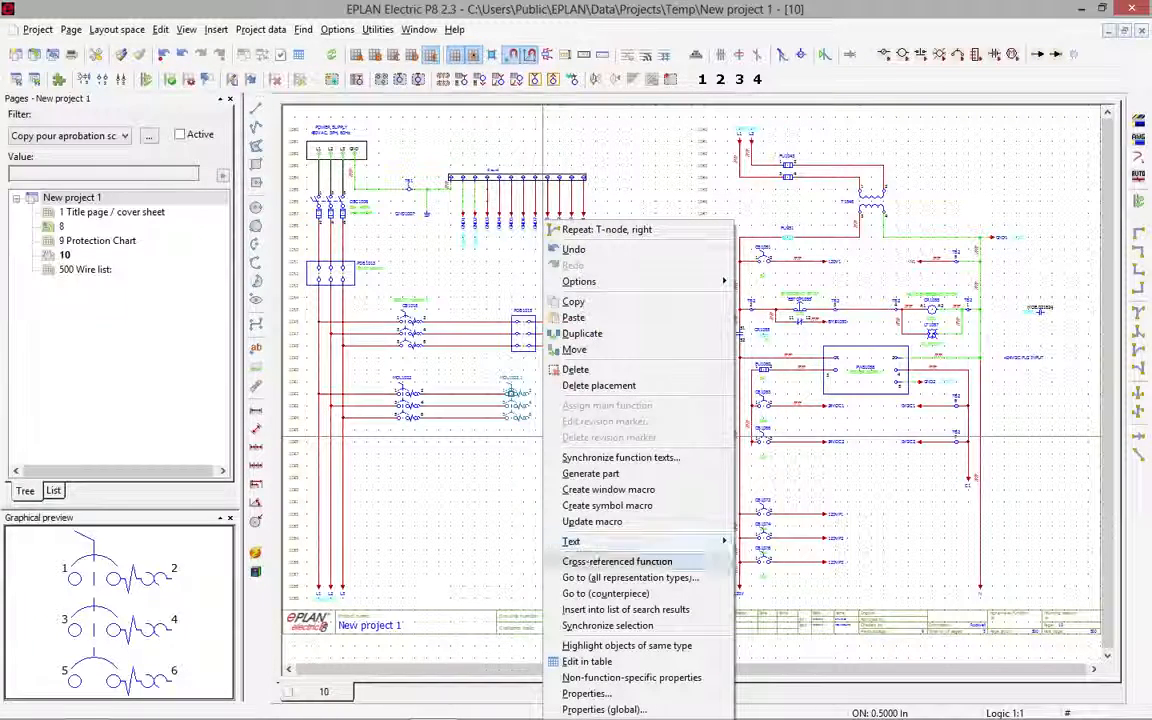
pyautogui.click(584, 371)
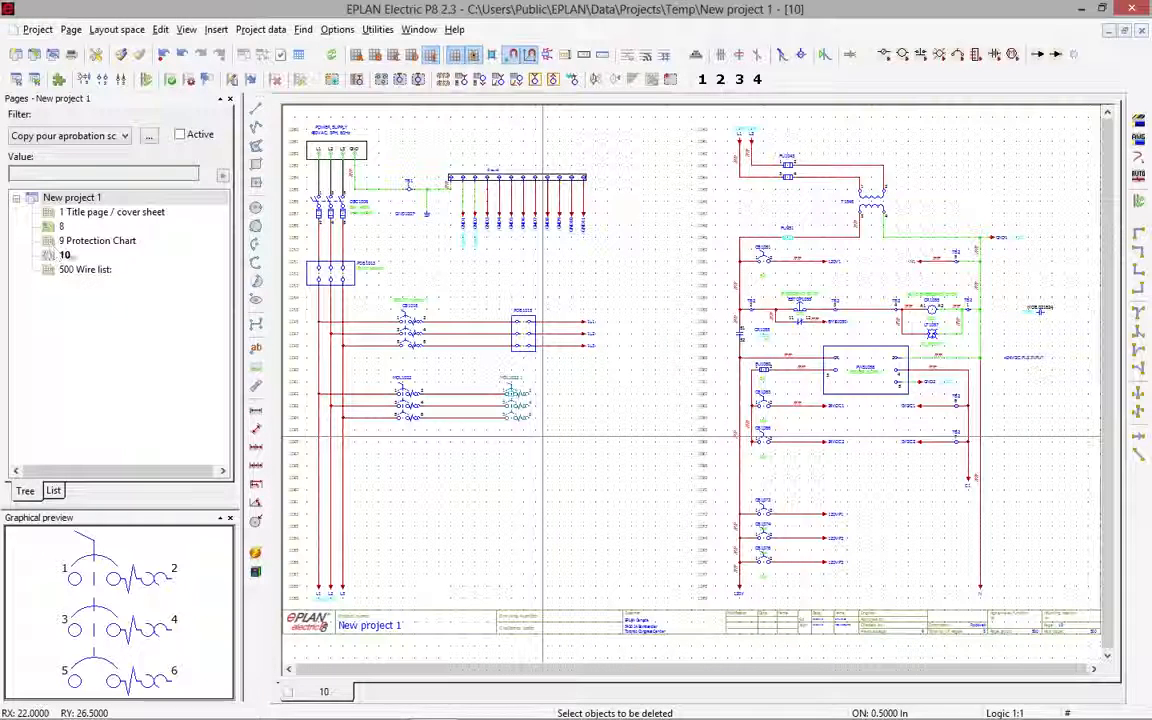
# Create multi-line schematic page 11 after page 10 with the description "Motors"
pyautogui.click(66, 255)
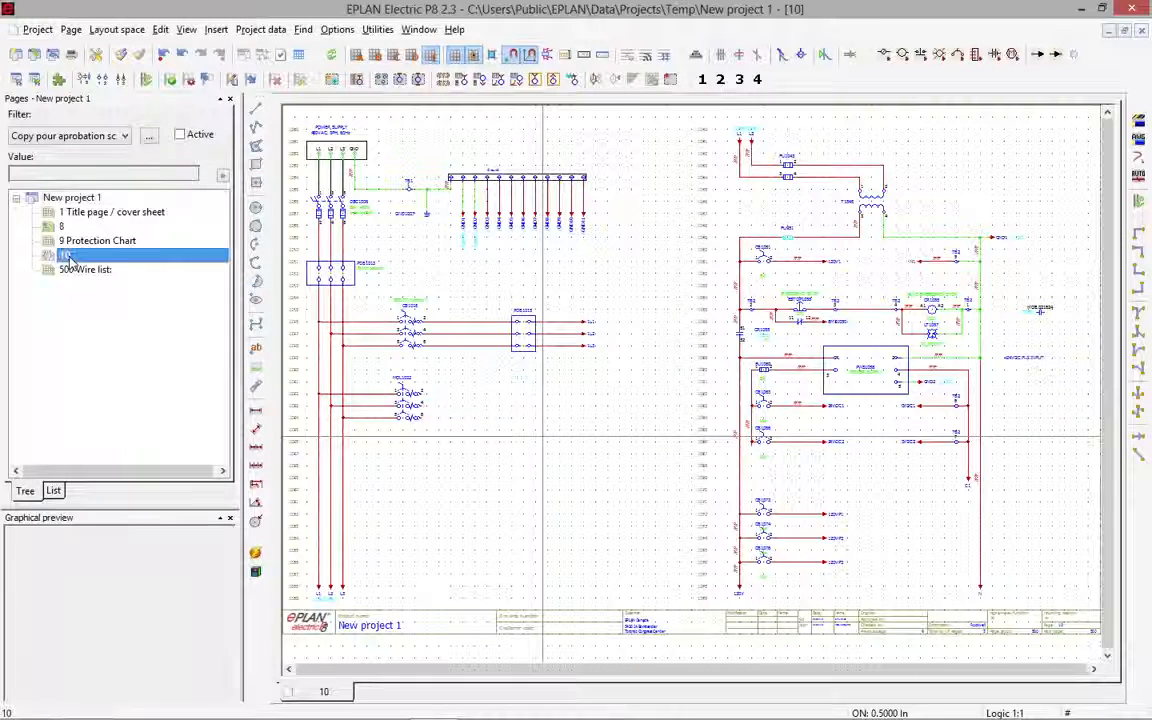
pyautogui.click(75, 30)
pyautogui.click(90, 64)
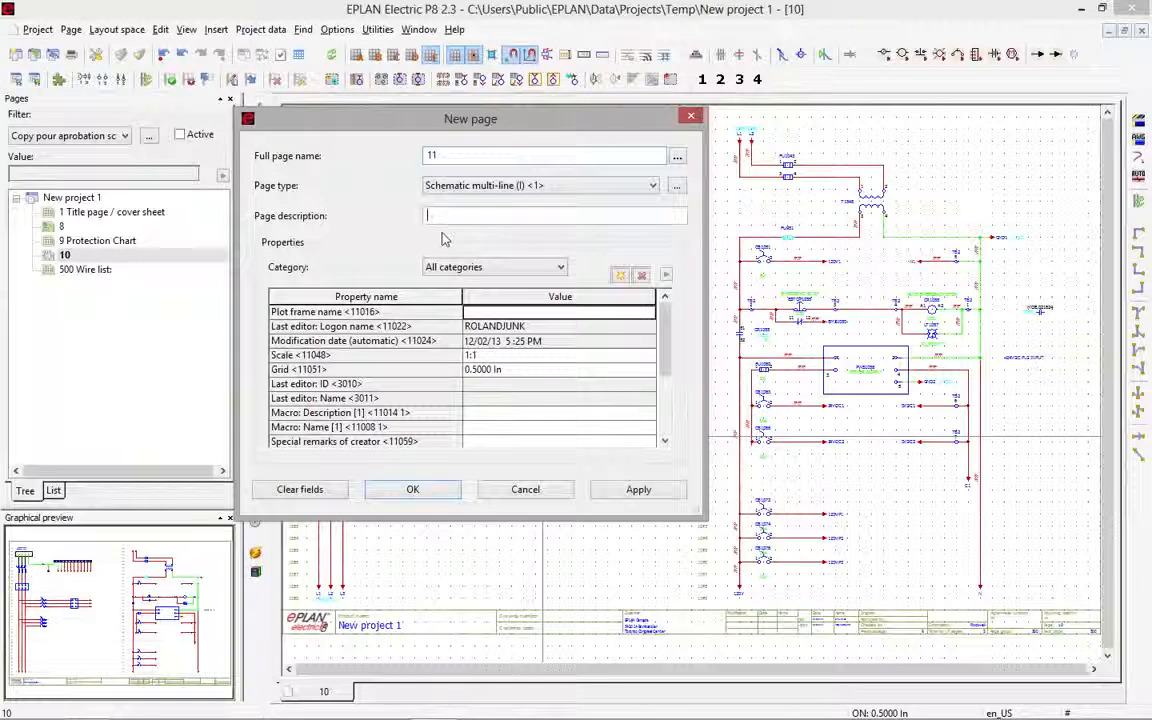
pyautogui.write('Motors')
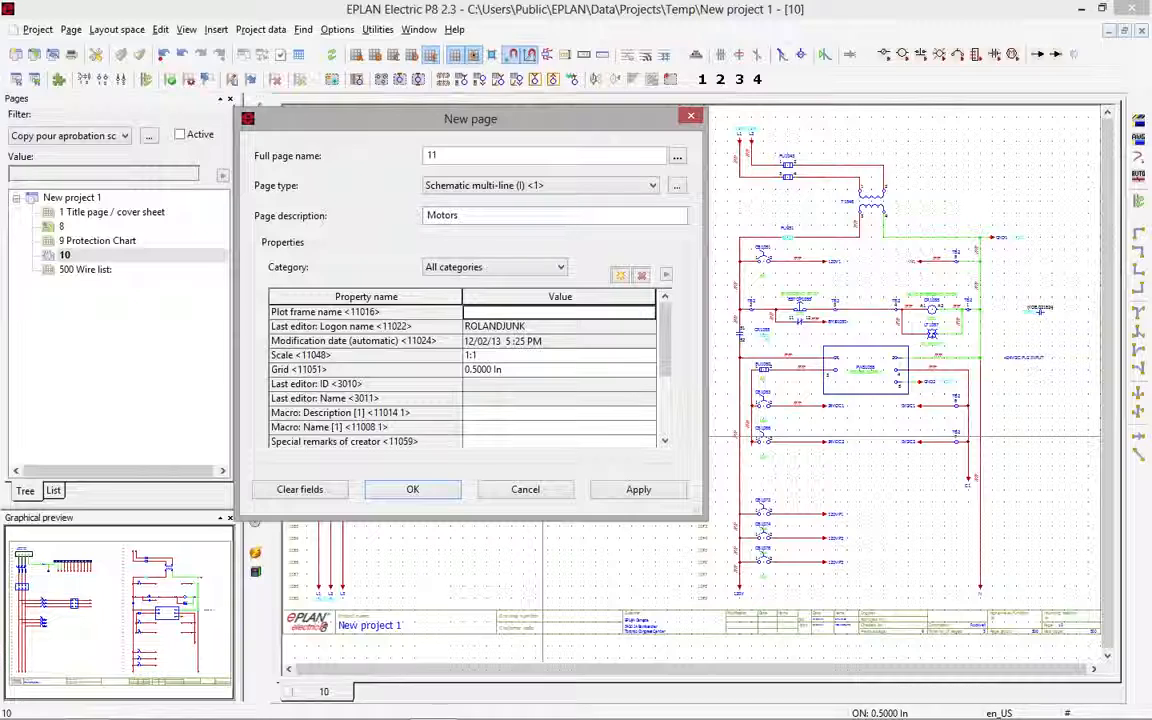
pyautogui.press('Return')
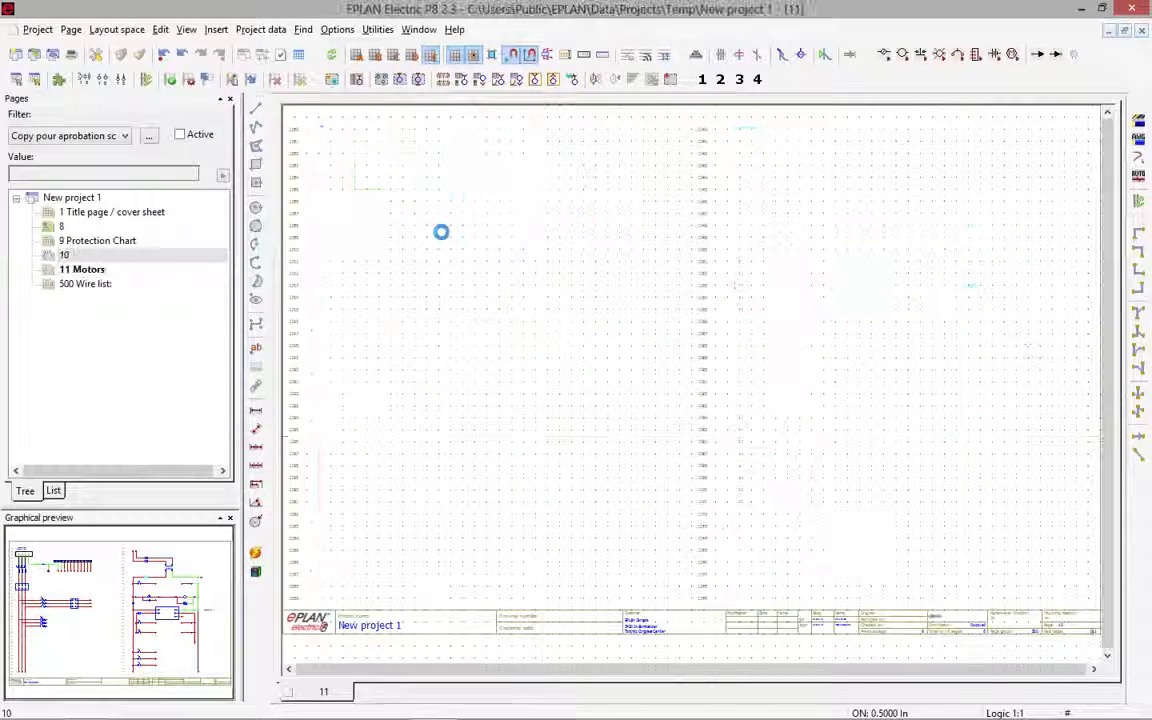
# Insert the three-phase supply line macro 1_4L1_2_3.ema at its default position on the Motors page
pyautogui.press('m')
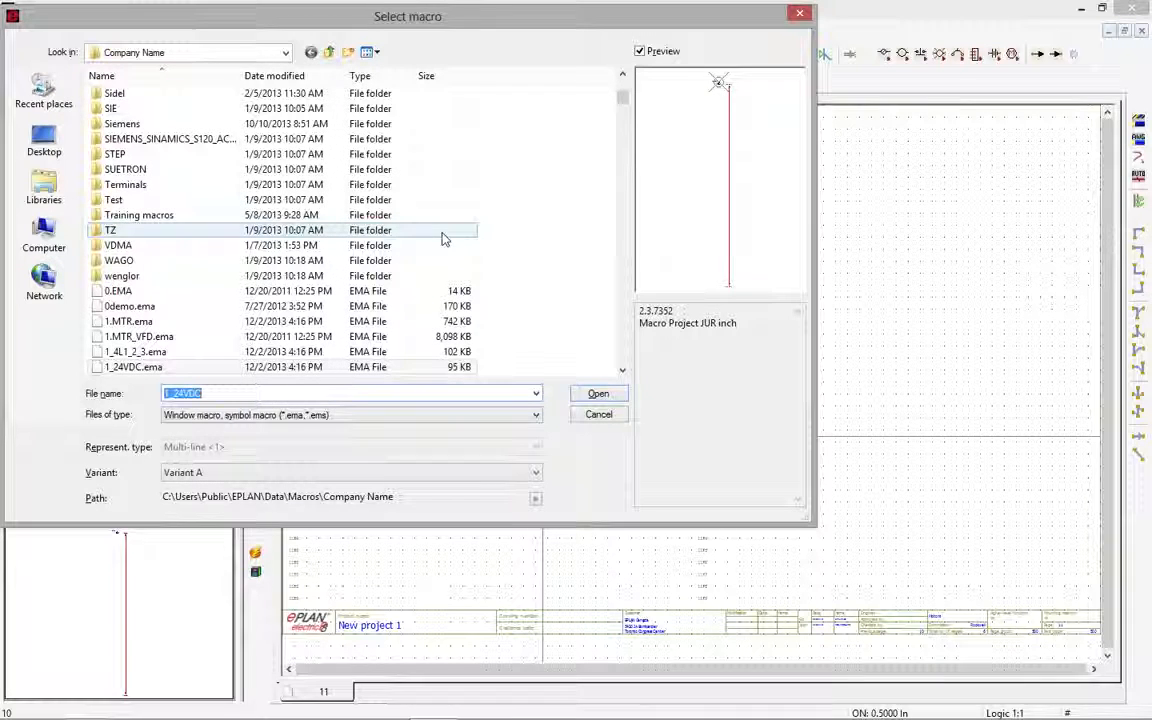
pyautogui.click(300, 351)
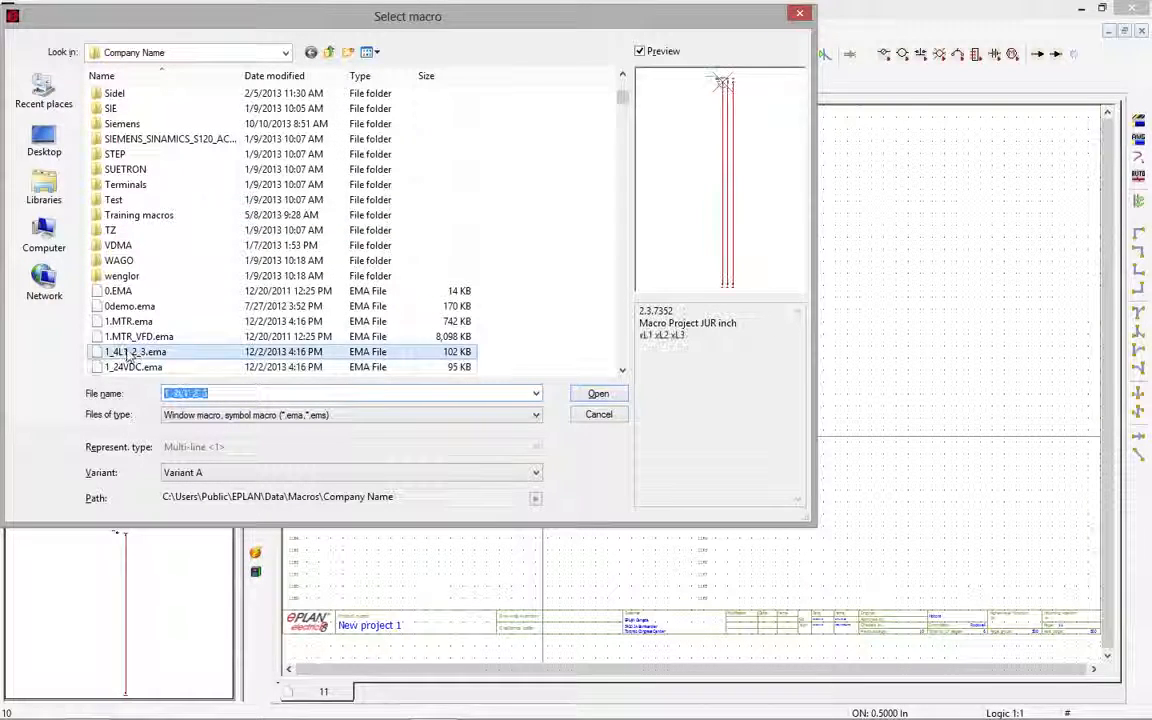
pyautogui.click(594, 393)
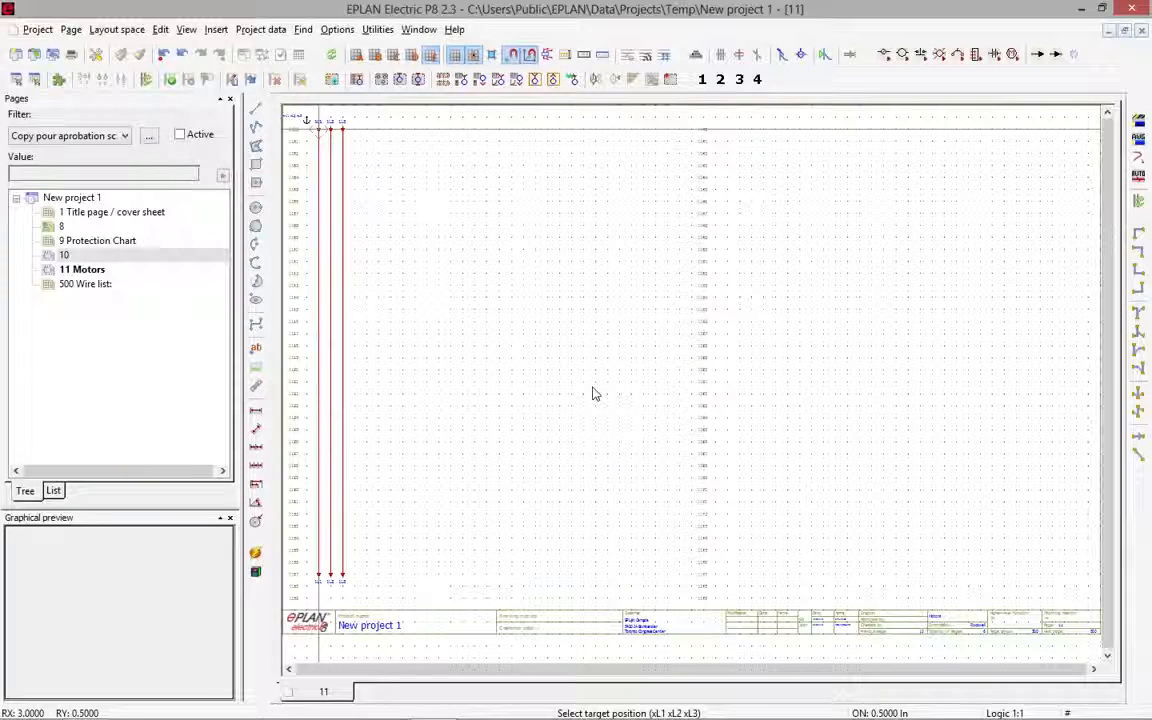
pyautogui.press('Return')
pyautogui.press('Return')
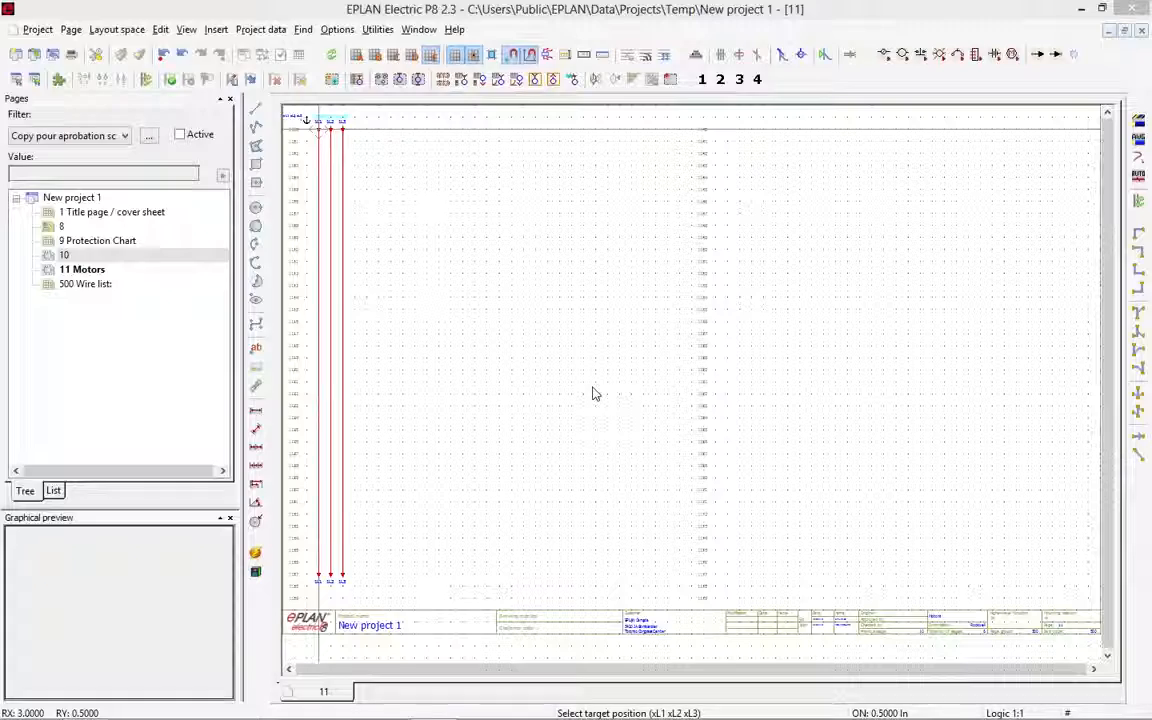
# Insert the 1.MTR.ema macro beside the supply lines, using the variant with overload switch, contactor contacts and motor
pyautogui.press('BackSpace')
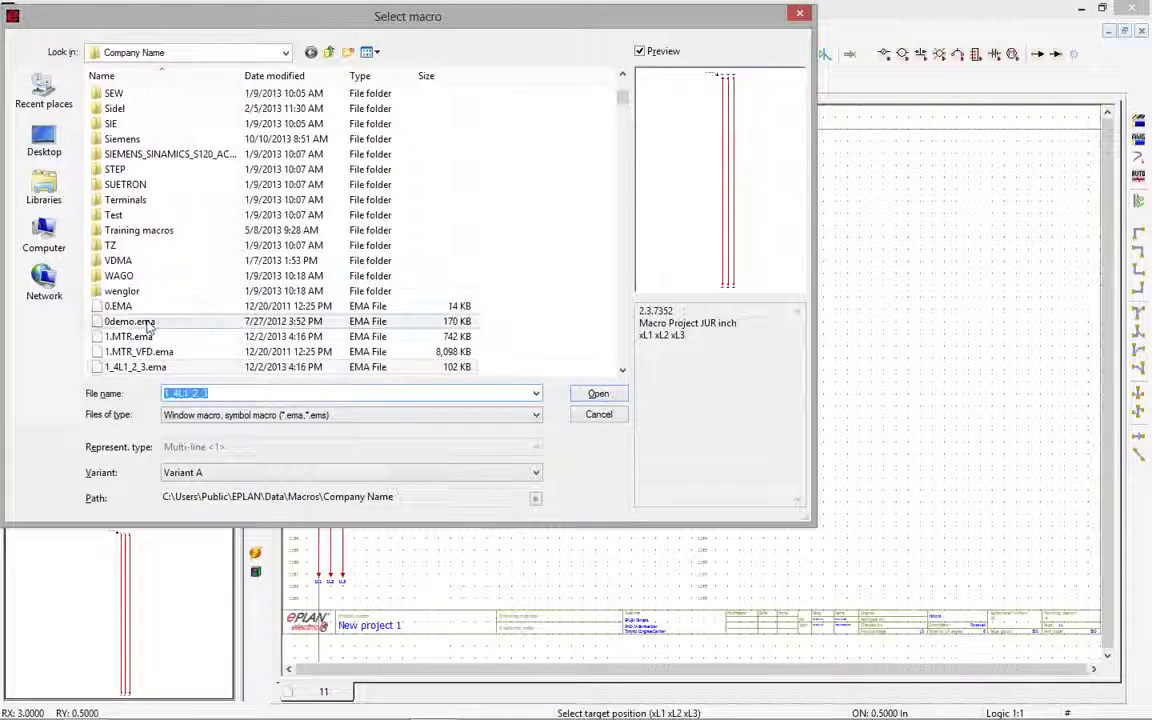
pyautogui.click(138, 336)
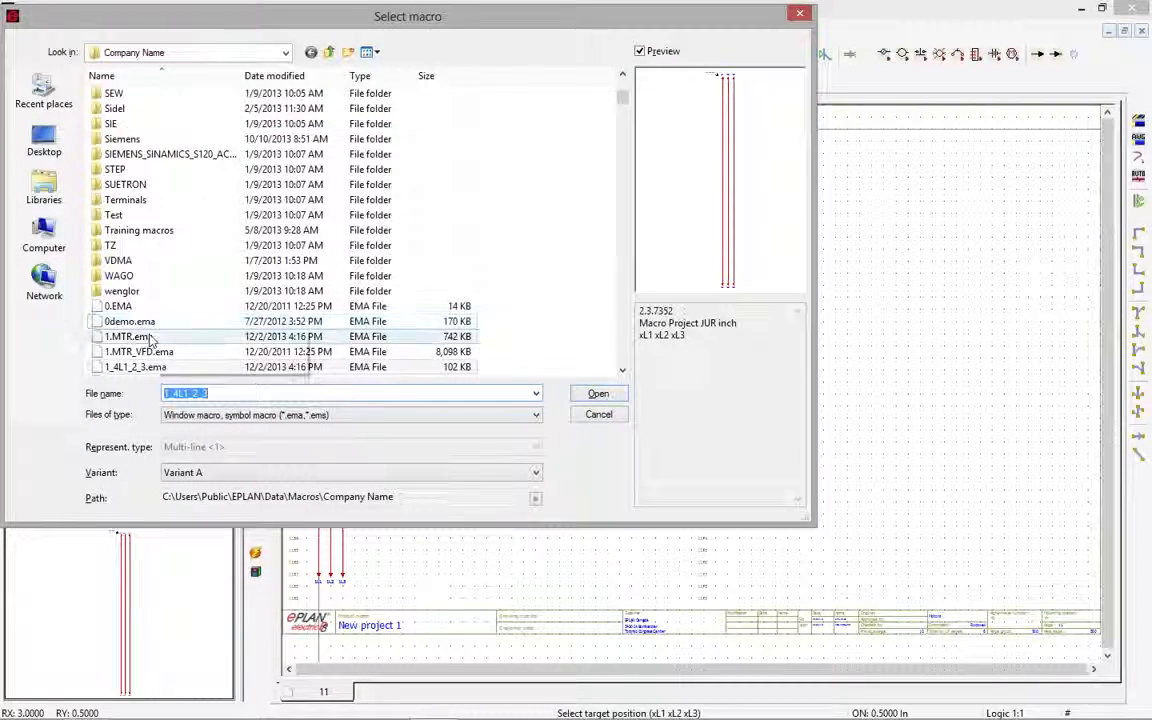
pyautogui.click(597, 394)
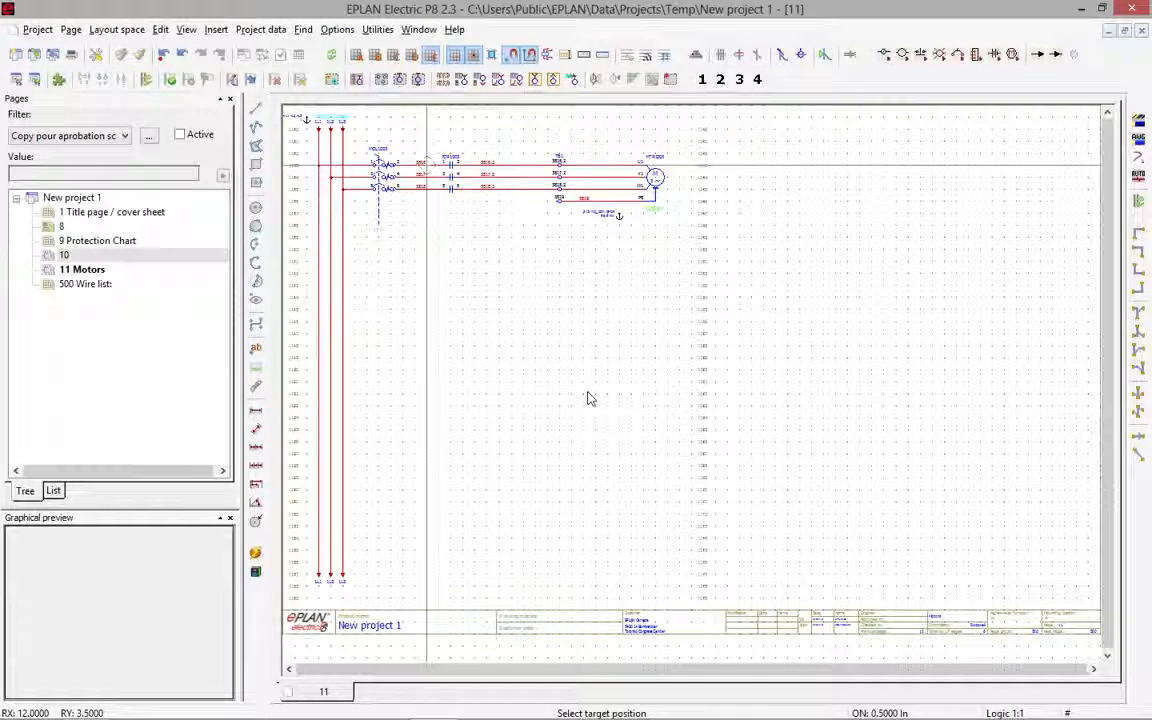
pyautogui.press('Tab')
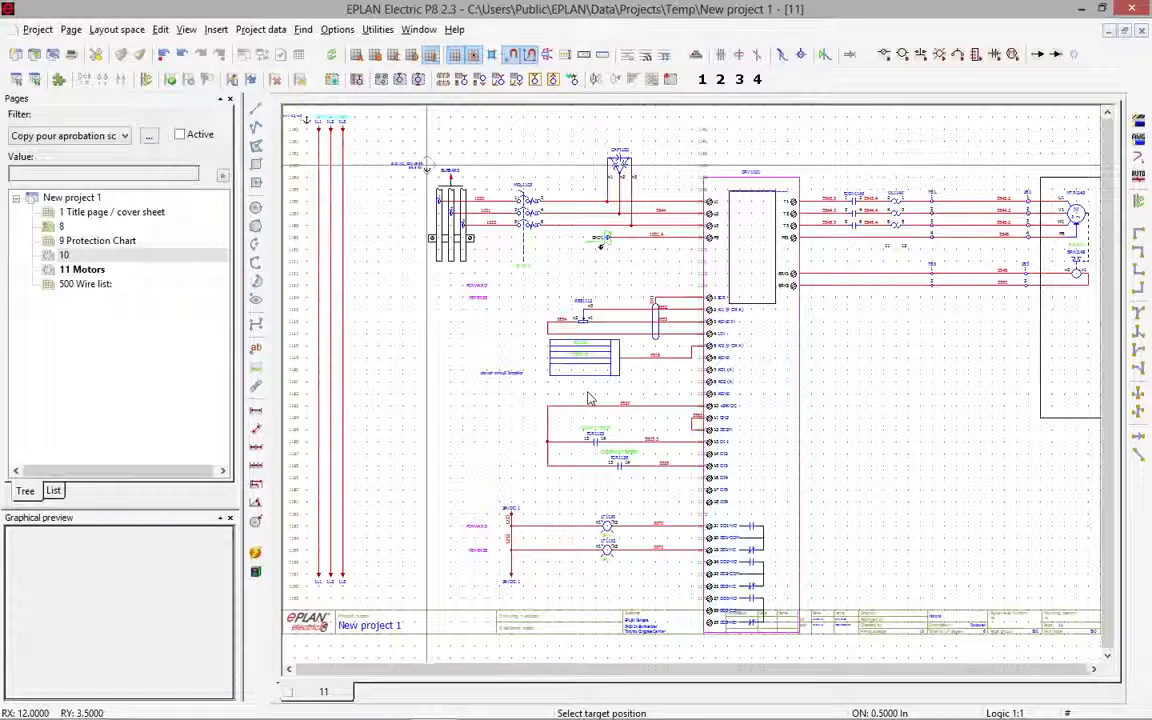
pyautogui.press('Tab')
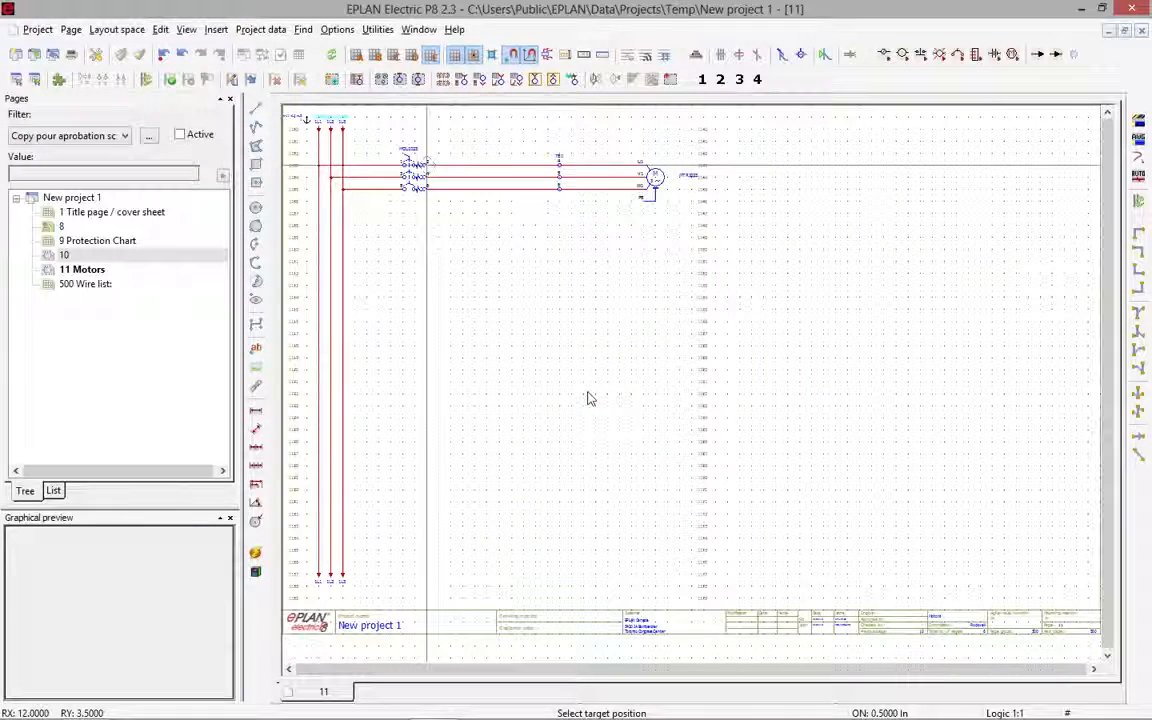
pyautogui.press('Tab')
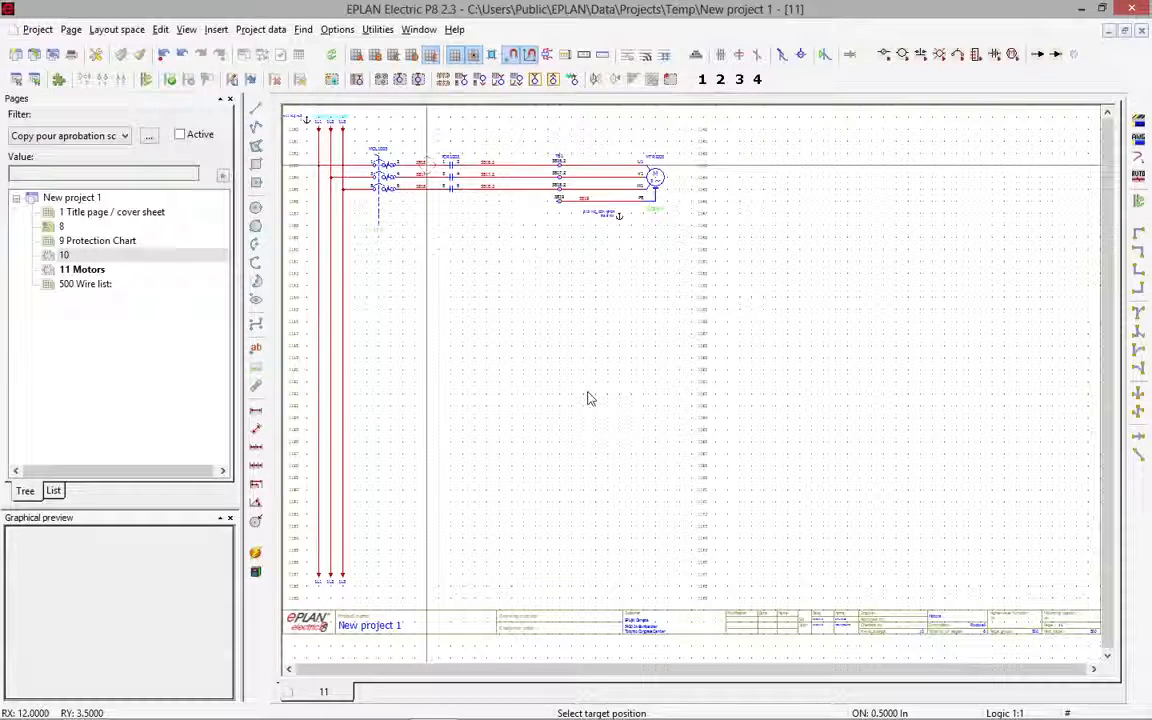
pyautogui.click(588, 398)
pyautogui.press('Return')
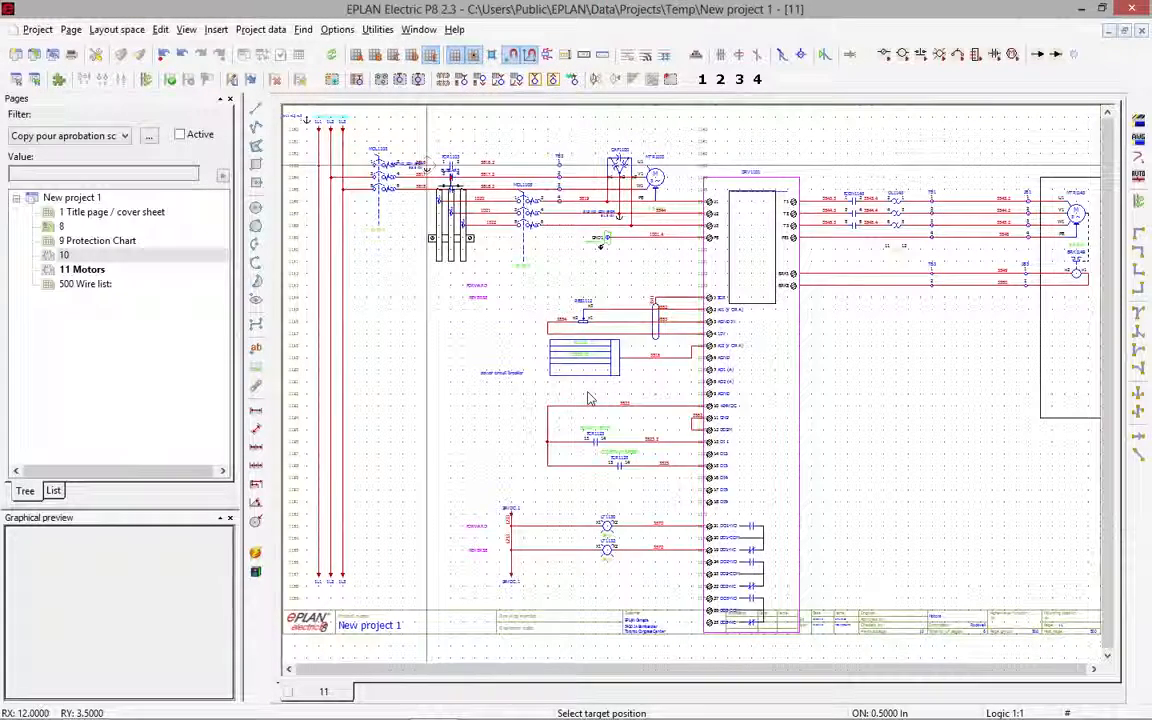
# Place the motor macro variant with the three-phase drive box below the first motor circuit, using the E3 KW value set
pyautogui.press('Tab')
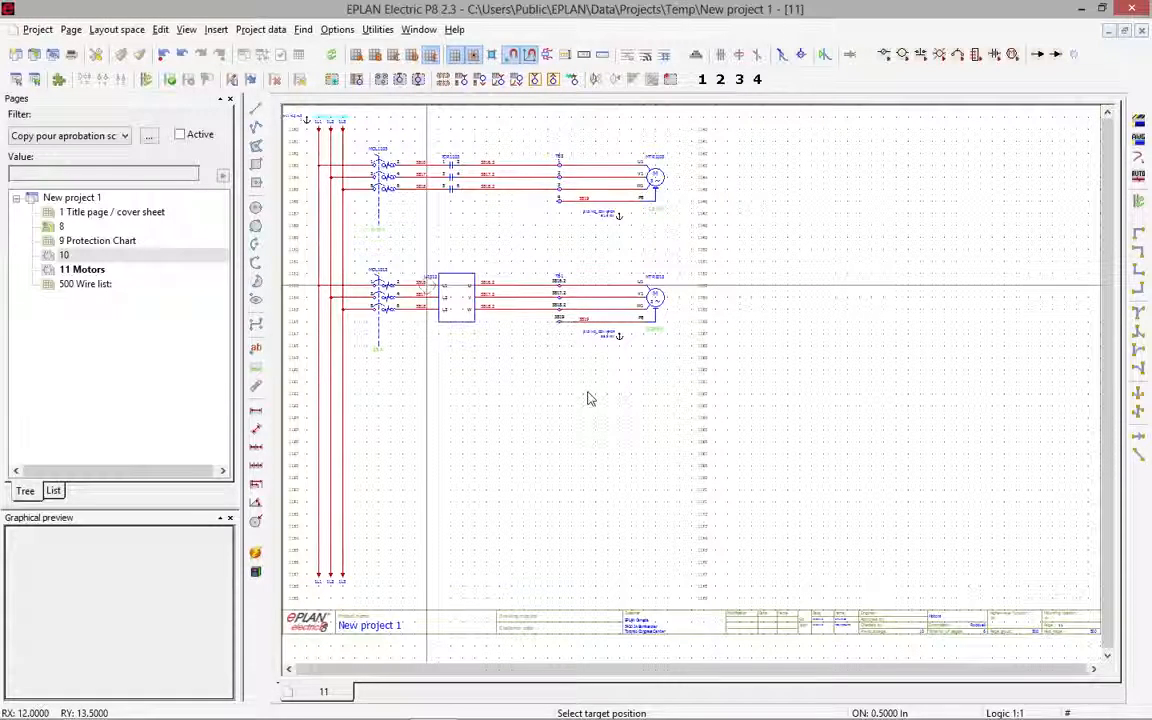
pyautogui.click(588, 398)
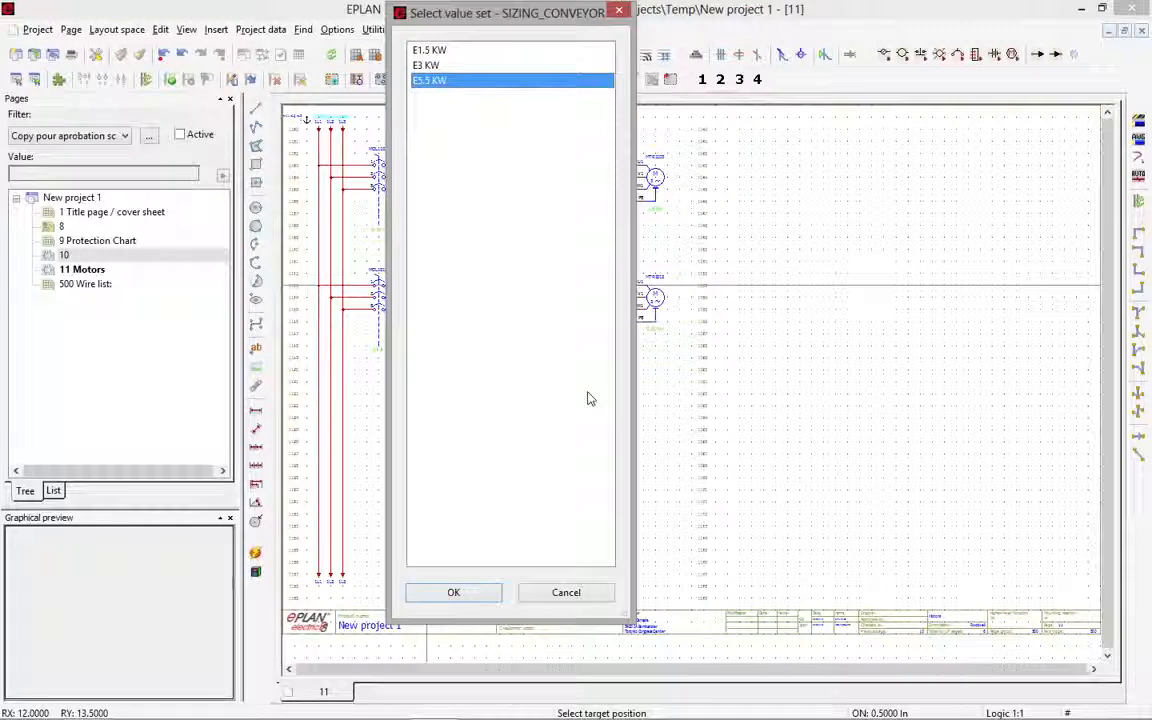
pyautogui.press('Up')
pyautogui.press('Return')
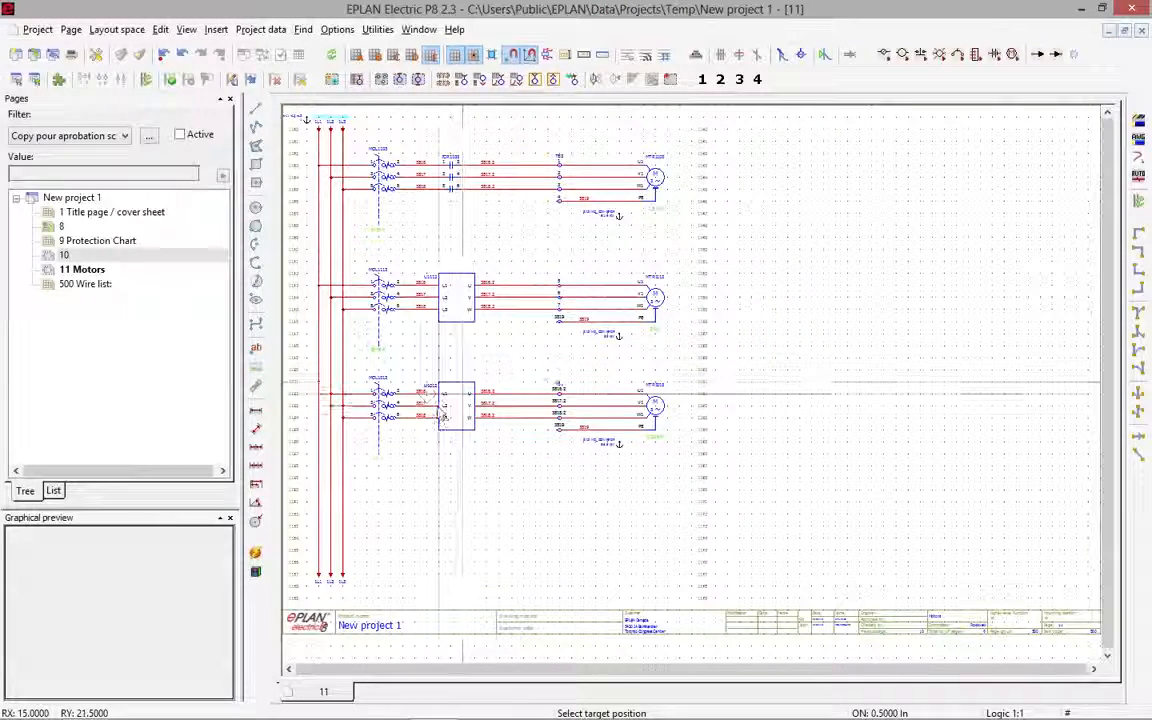
# Place another drive-controlled motor circuit below the second one, using the E1.5 KW value set
pyautogui.click(440, 408)
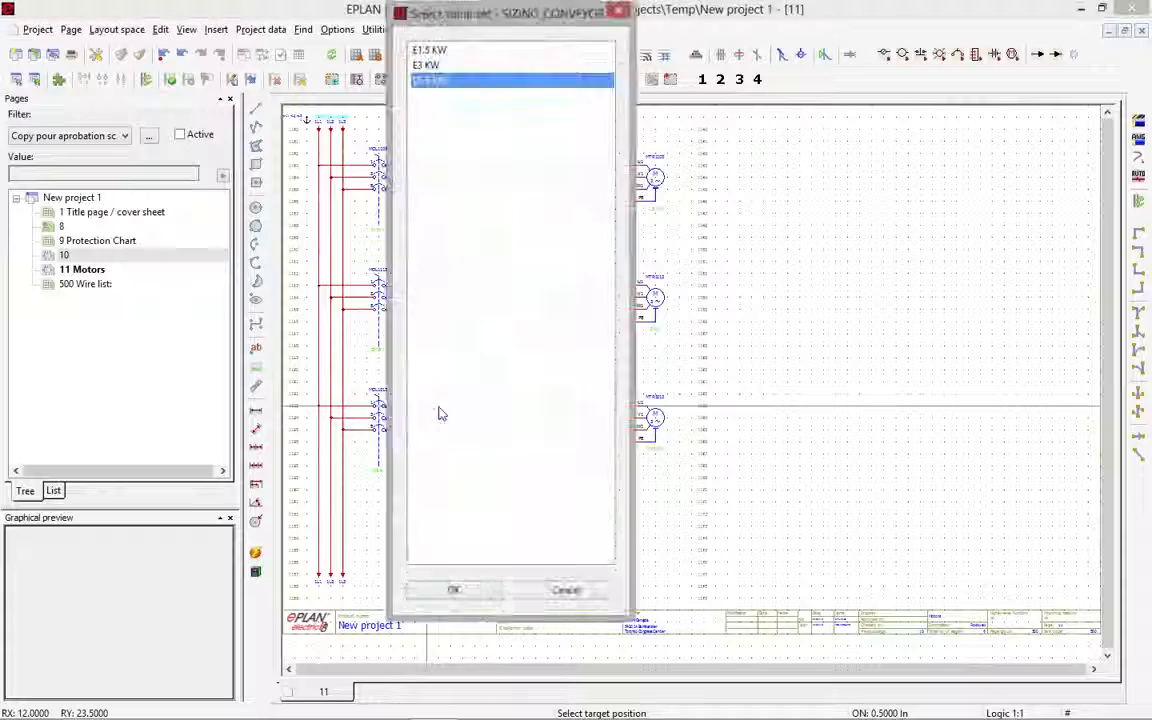
pyautogui.click(436, 51)
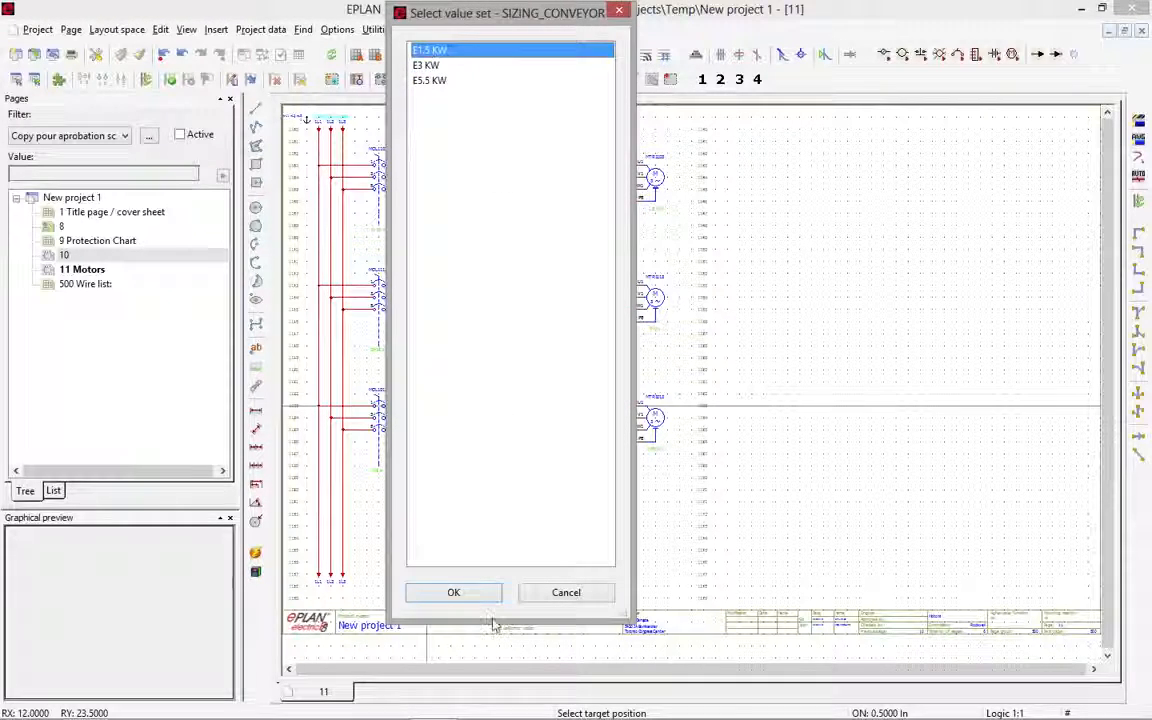
pyautogui.click(458, 595)
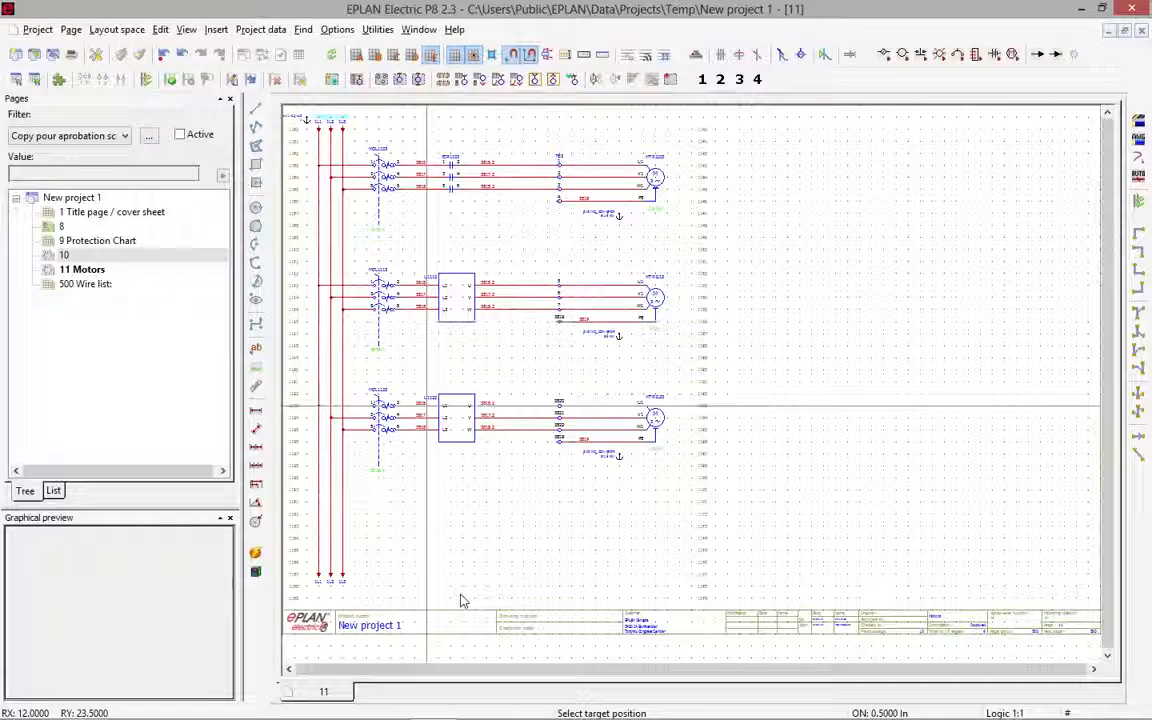
# Examine the variables and value sets of the middle motor circuit's SIZING_CONVEYOR placeholder object, leaving them unmodified
pyautogui.click(287, 265)
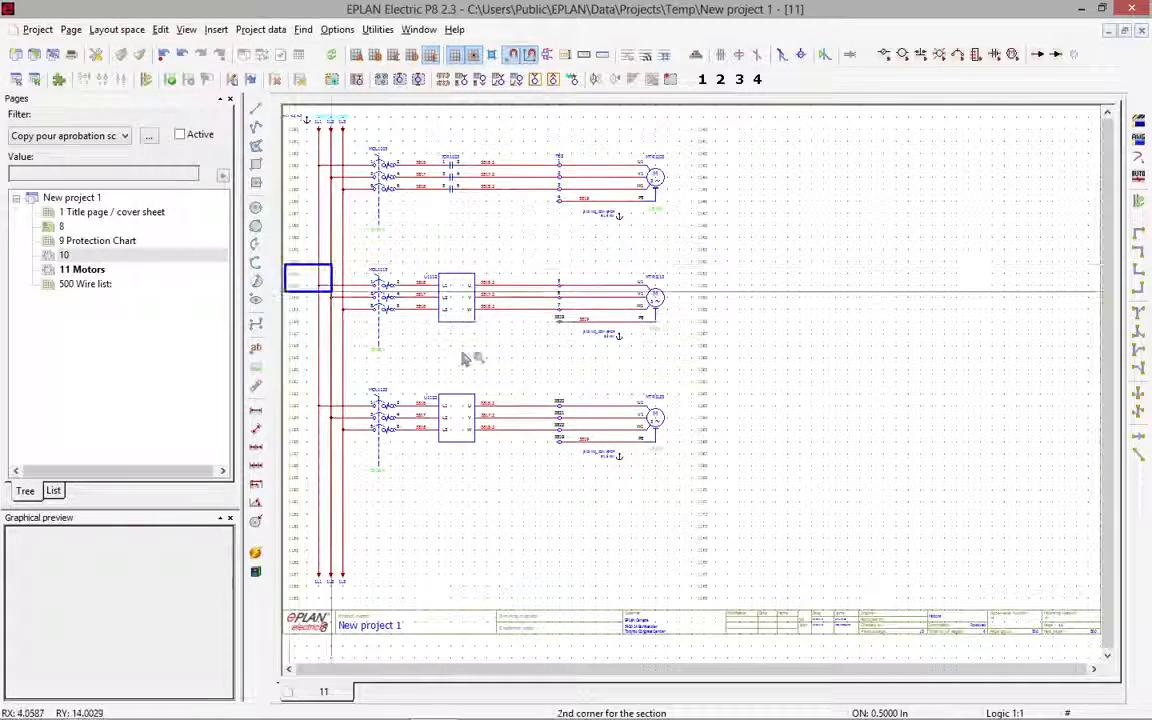
pyautogui.click(692, 481)
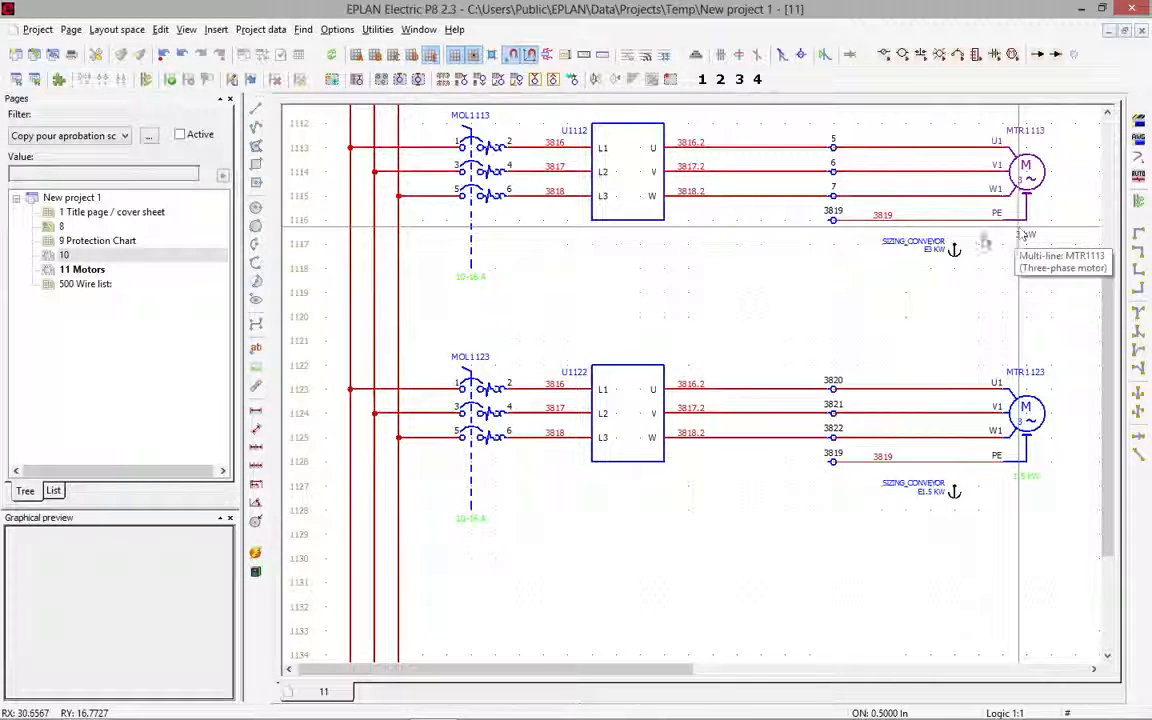
pyautogui.doubleClick(954, 254)
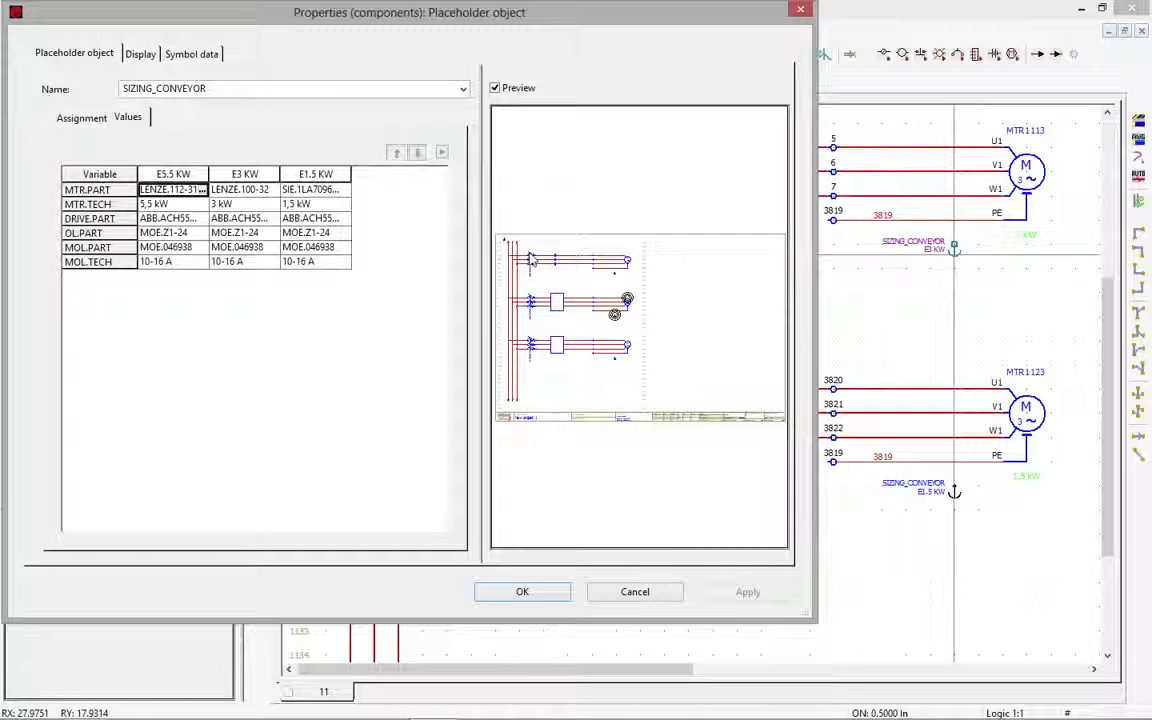
pyautogui.click(115, 234)
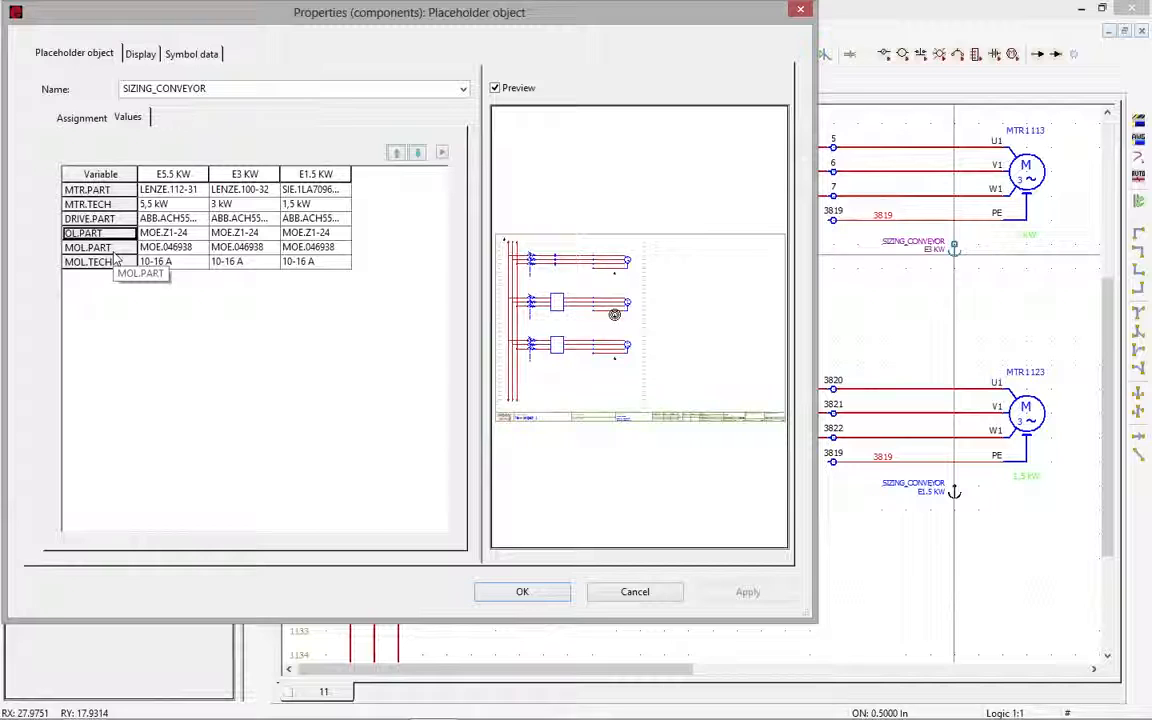
pyautogui.click(663, 600)
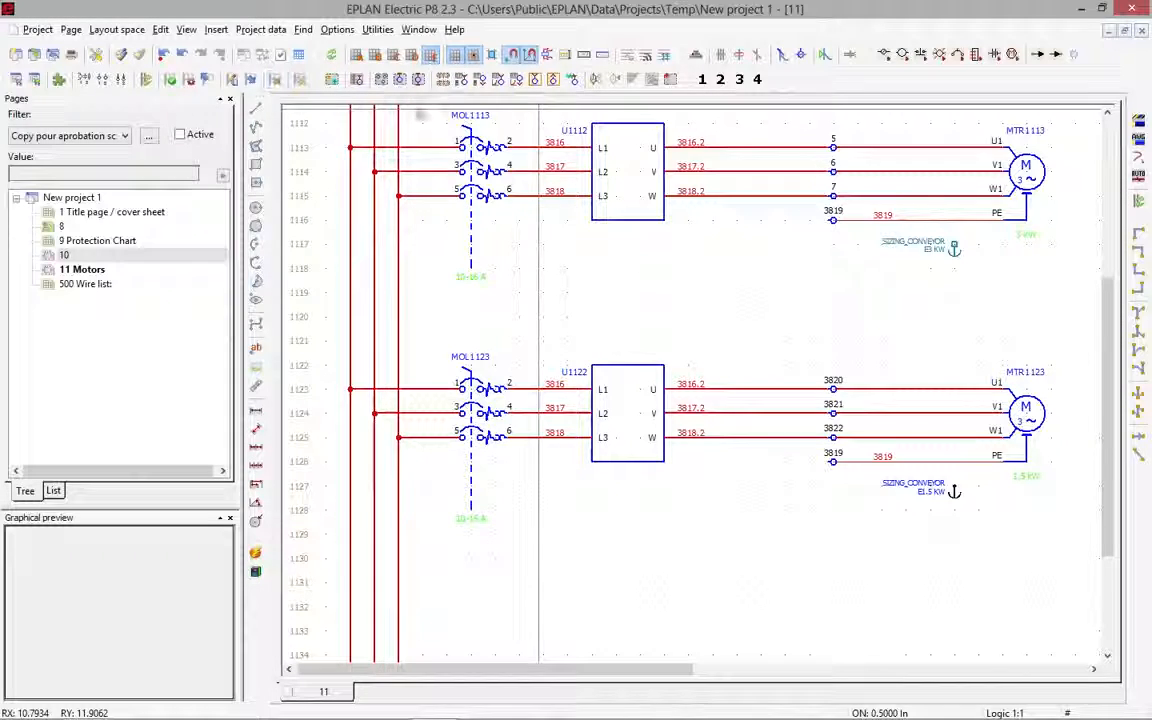
pyautogui.scroll(-3, 563, 322)
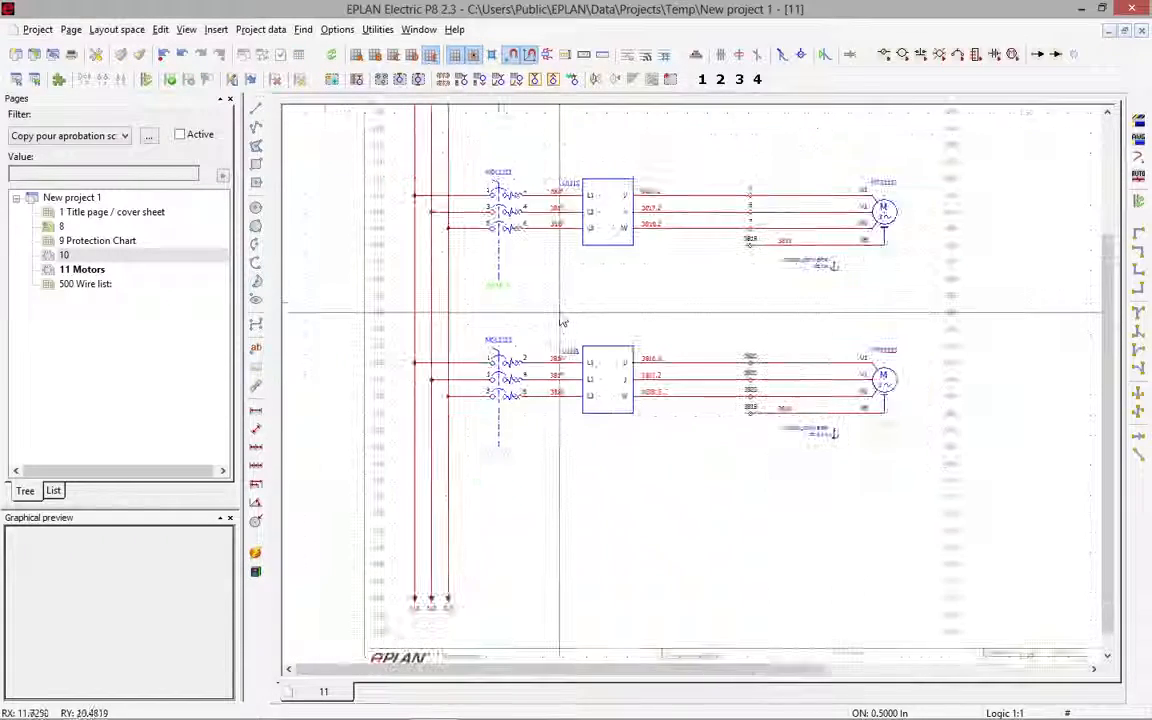
pyautogui.scroll(-1, 561, 318)
pyautogui.moveTo(561, 318); pyautogui.dragTo(497, 394, button='middle')
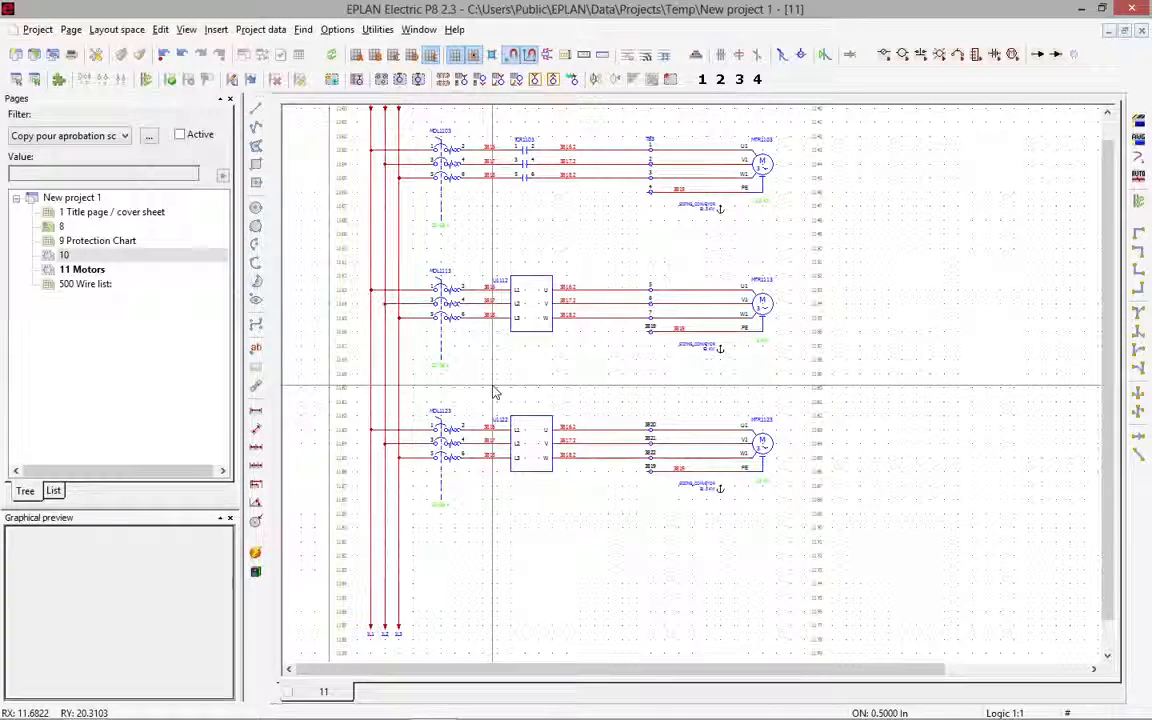
pyautogui.press('super+Tab')
pyautogui.press('super+Tab')
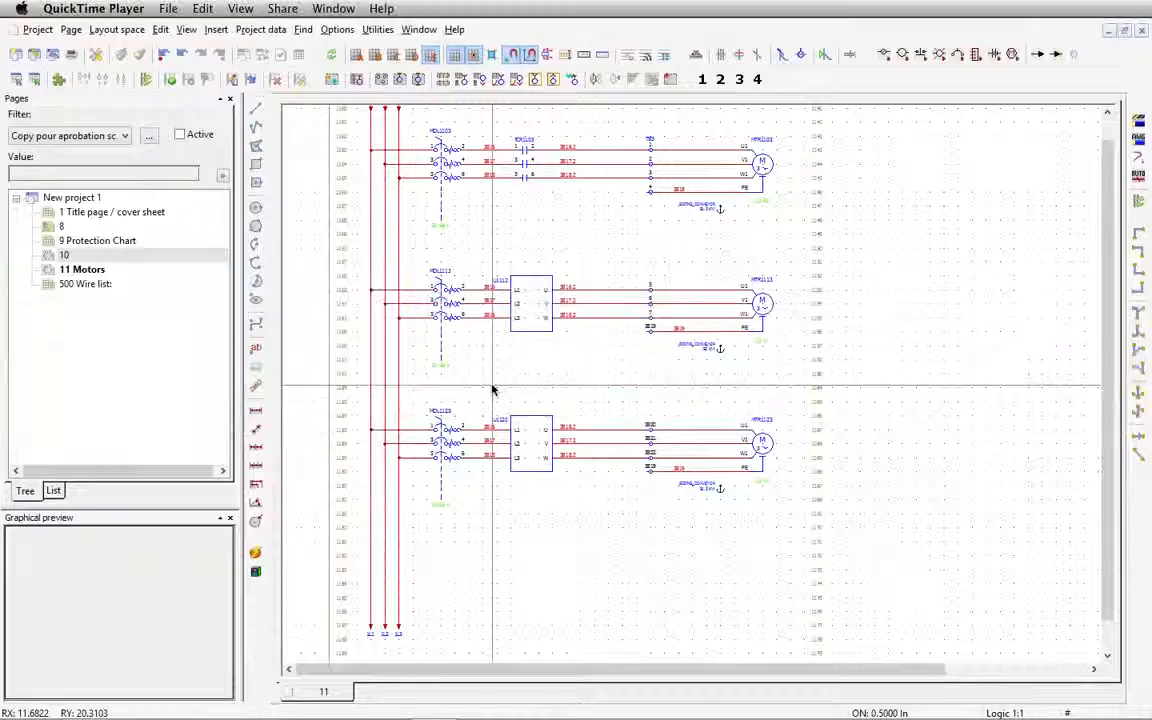